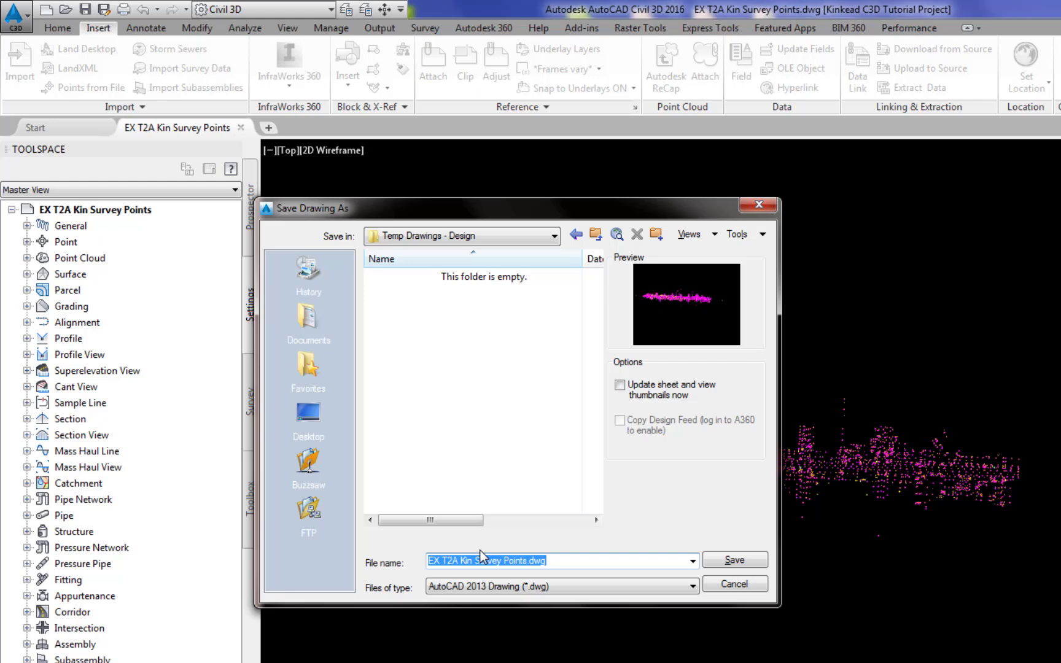
Step: Save the drawing under the file name Temp Topo.dwg in the Temp Drawings - Design folder
text(Temp )
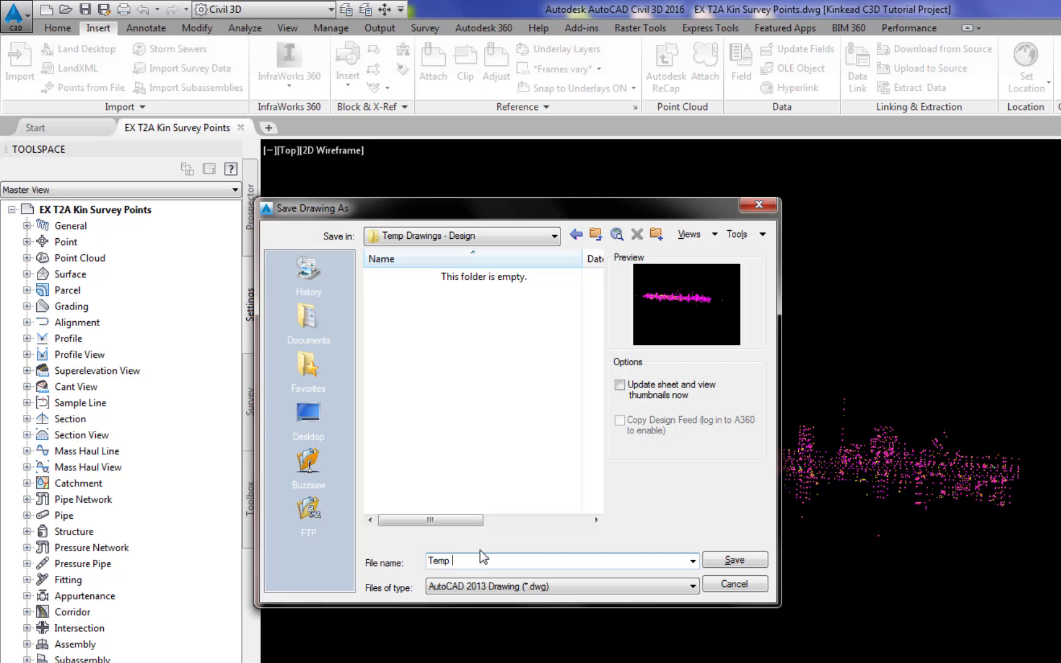
text(Topo.dwg)
click(734, 561)
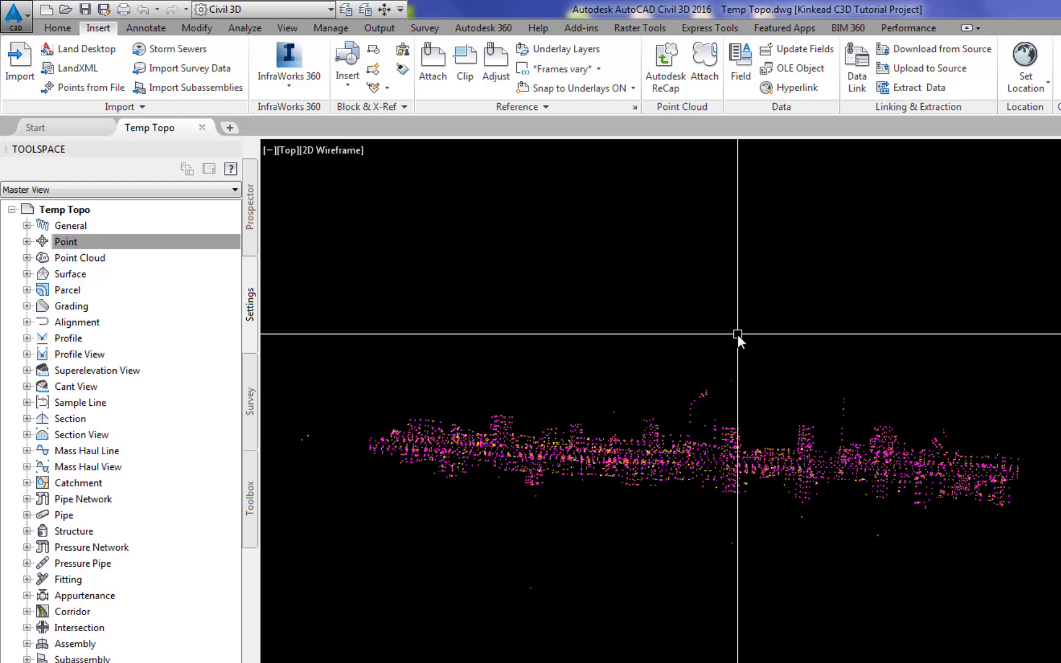
Step: Set the Topo-Elev point style's 3D geometry point display mode to Flatten Points to Elevation and apply it
click(144, 240)
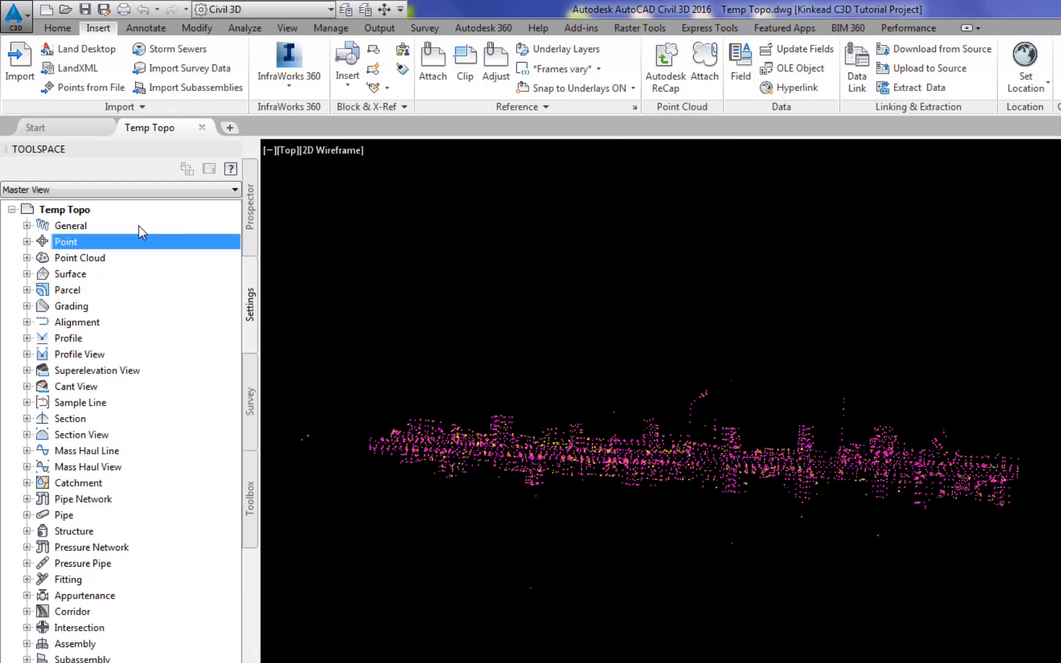
click(26, 241)
click(42, 274)
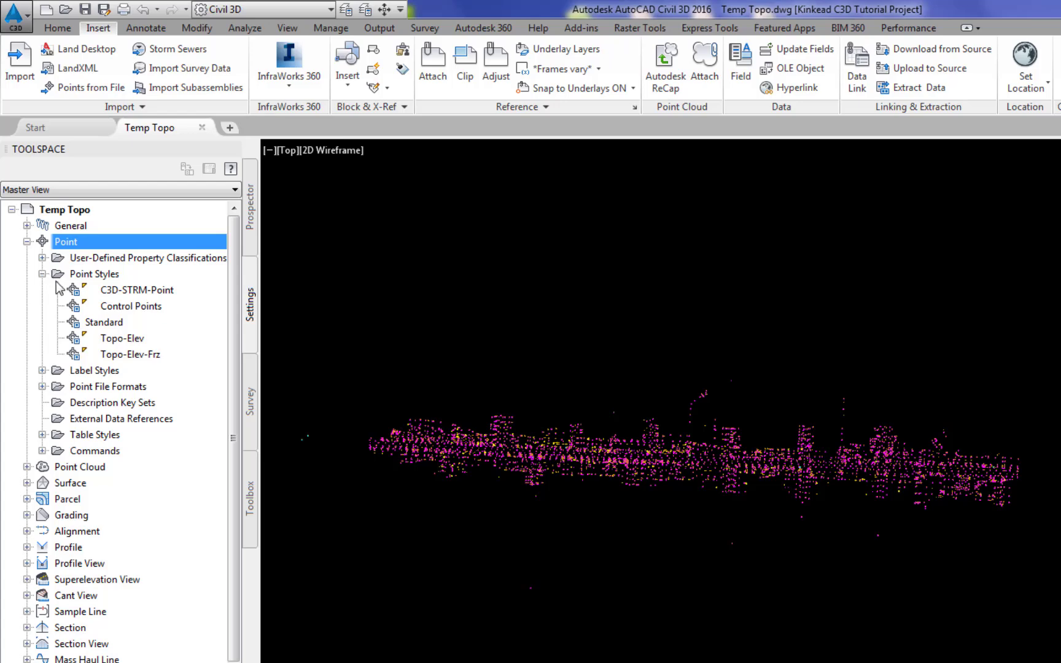
right_click(130, 338)
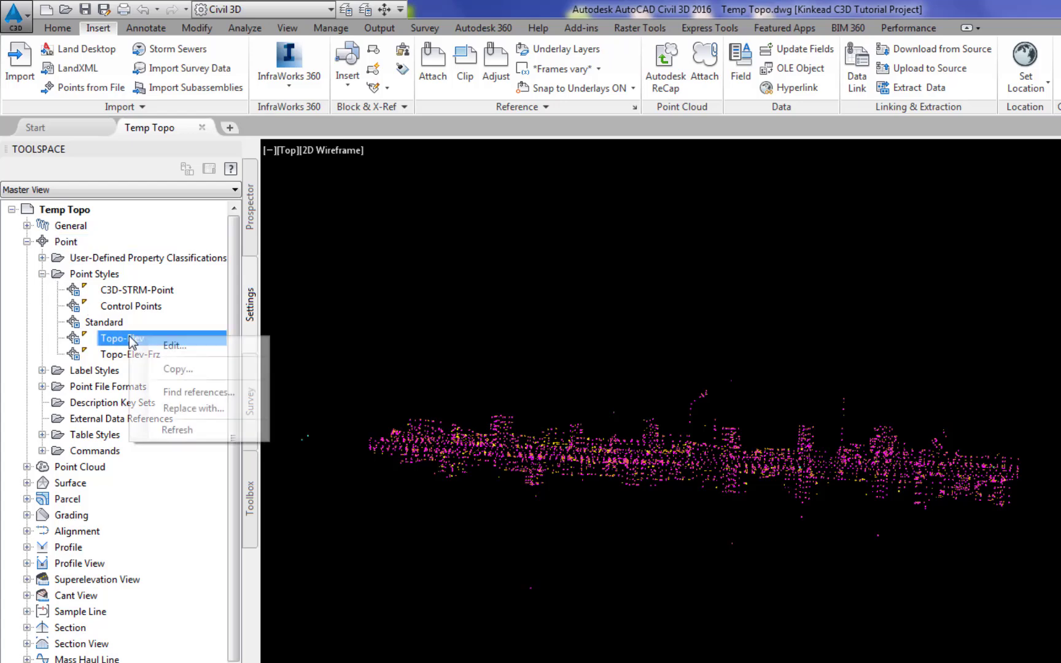
click(171, 346)
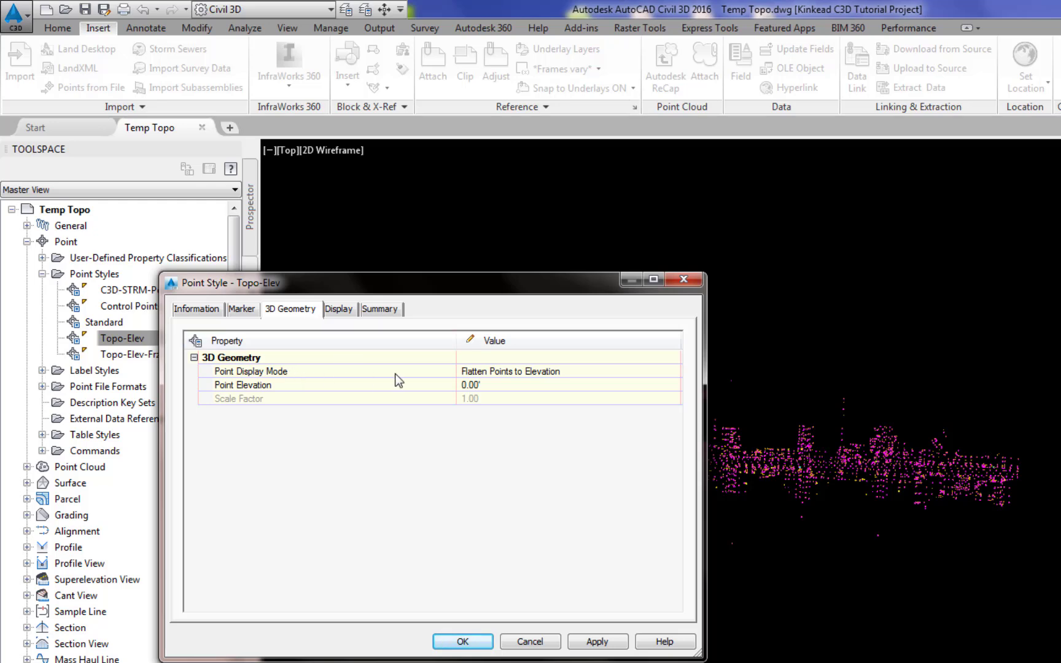
click(656, 373)
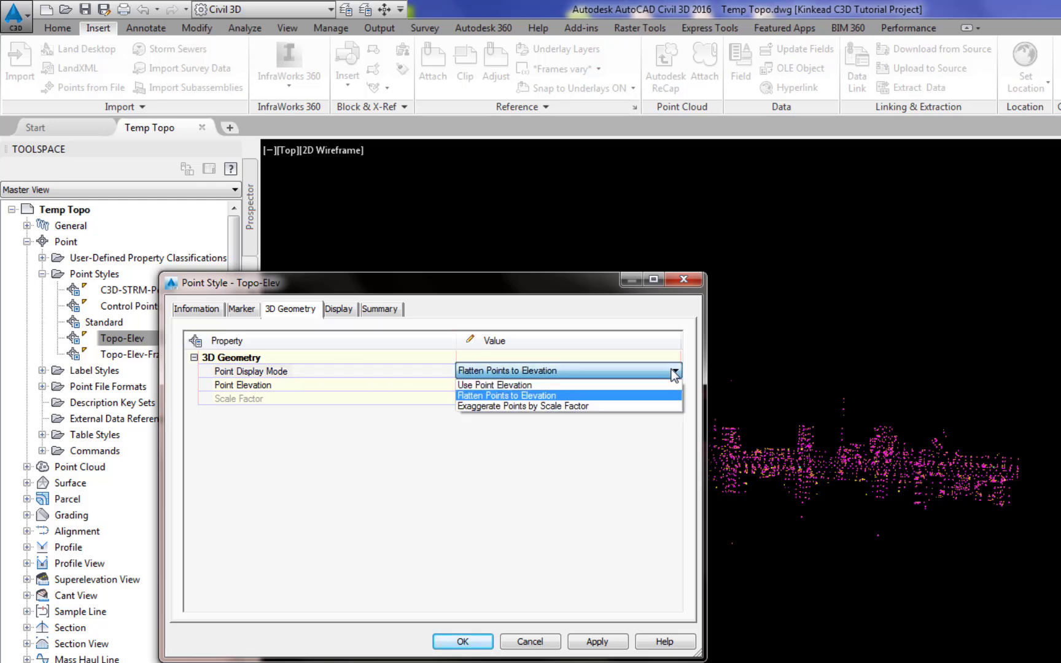
click(516, 400)
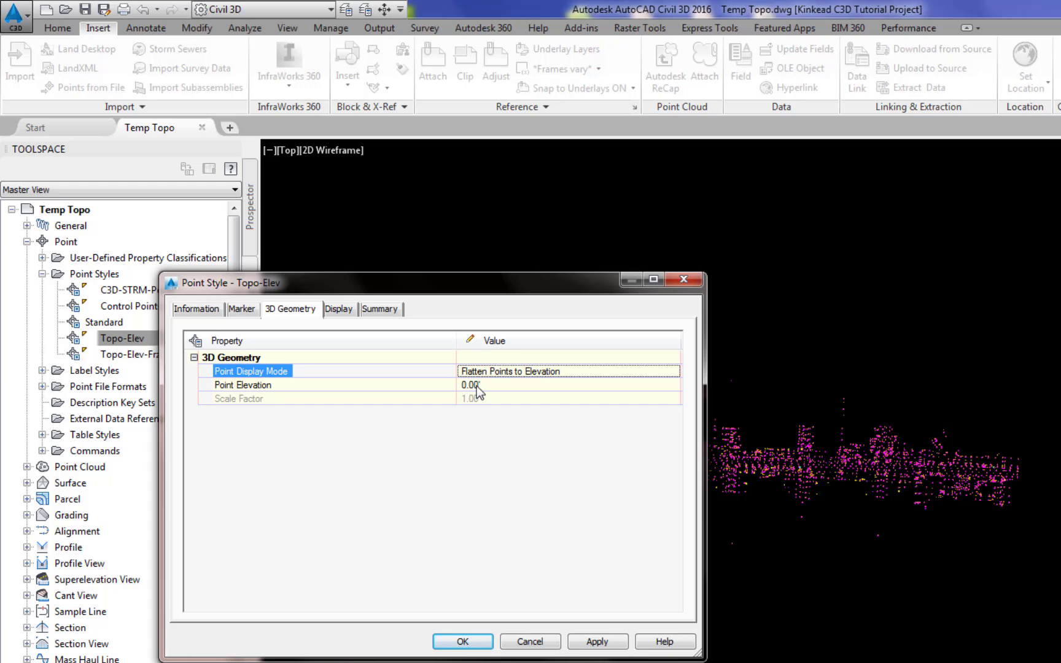
click(599, 641)
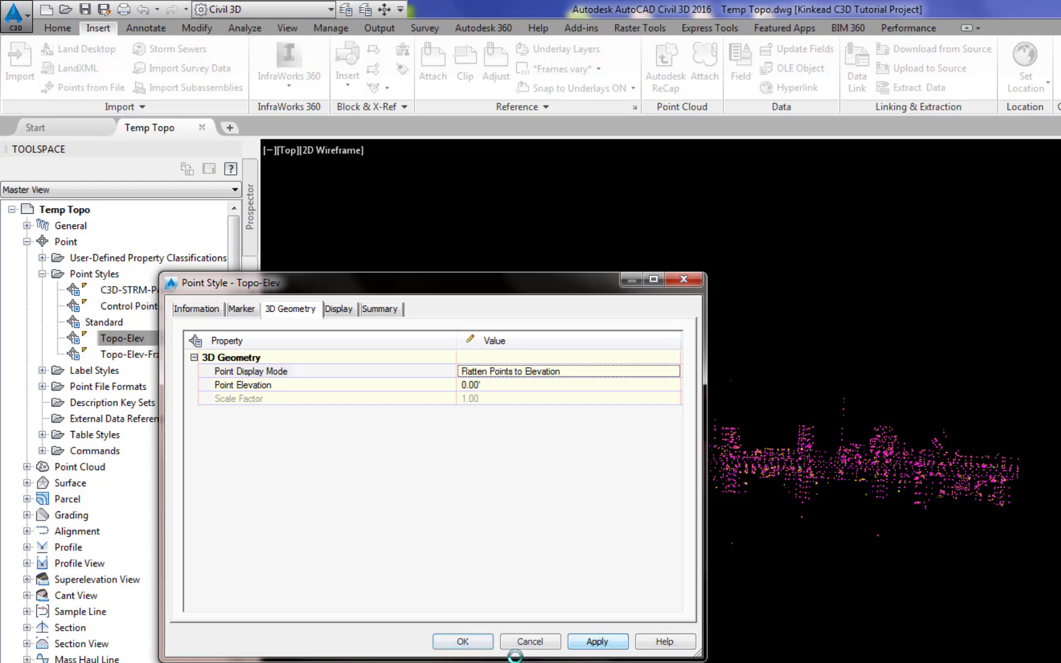
click(470, 642)
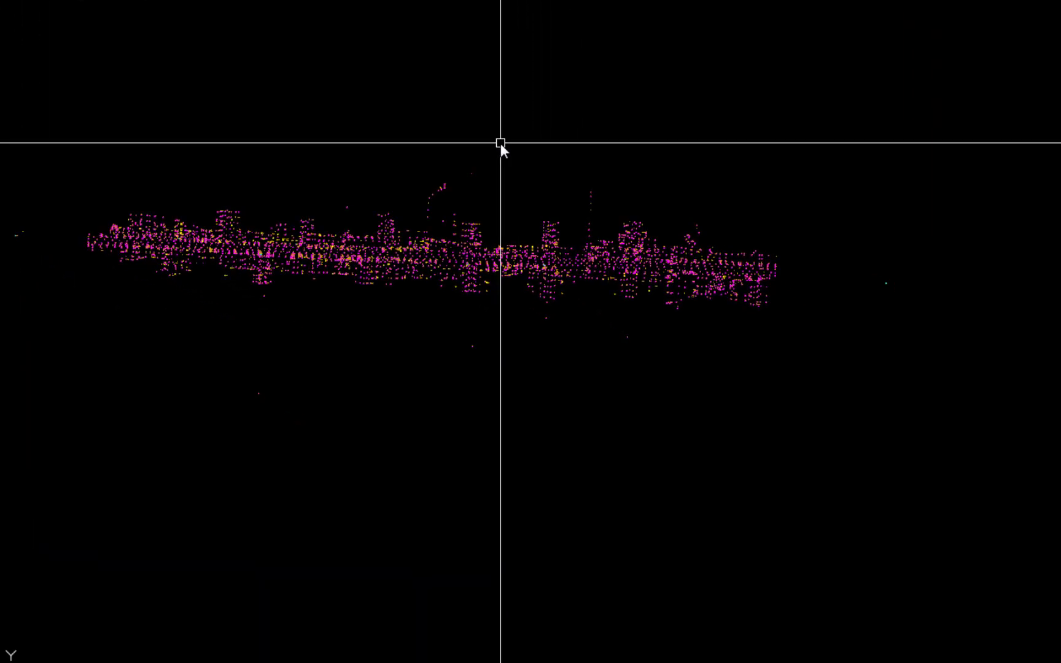
Step: Identify the coordinates at the node of survey point 1706 (WM) with the ID command
text(z)
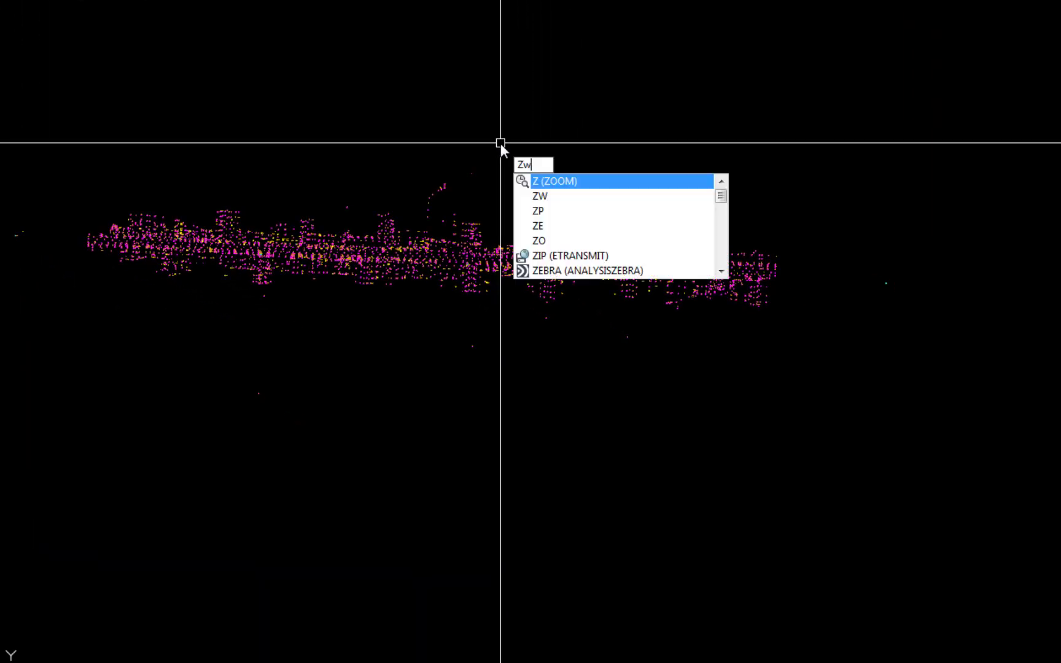
key(Return)
text(w)
key(Return)
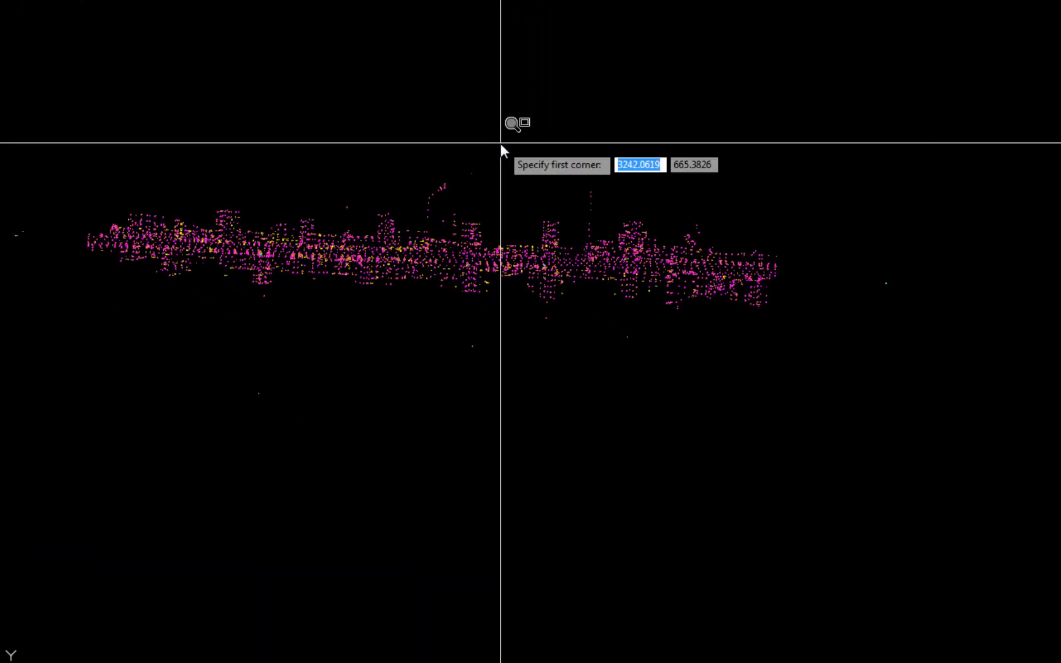
click(446, 278)
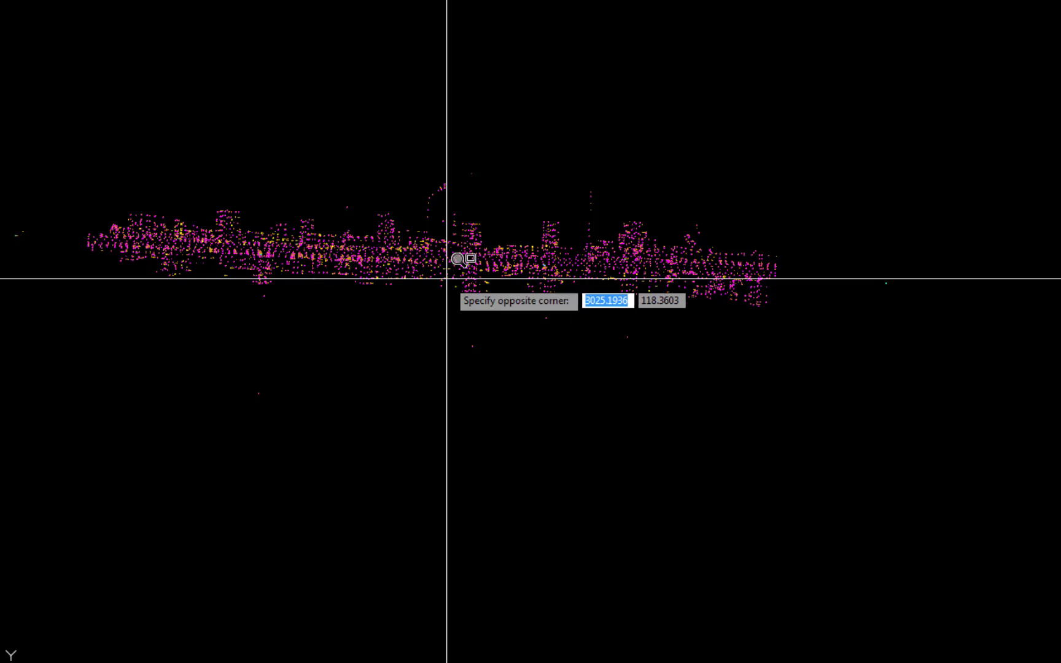
click(490, 251)
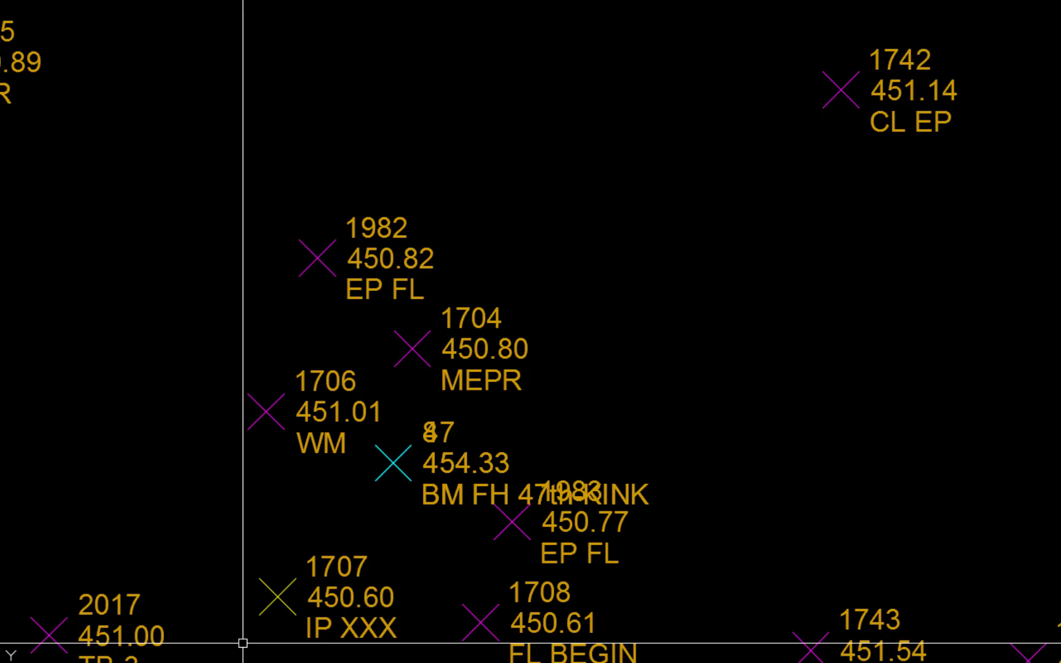
text(Id)
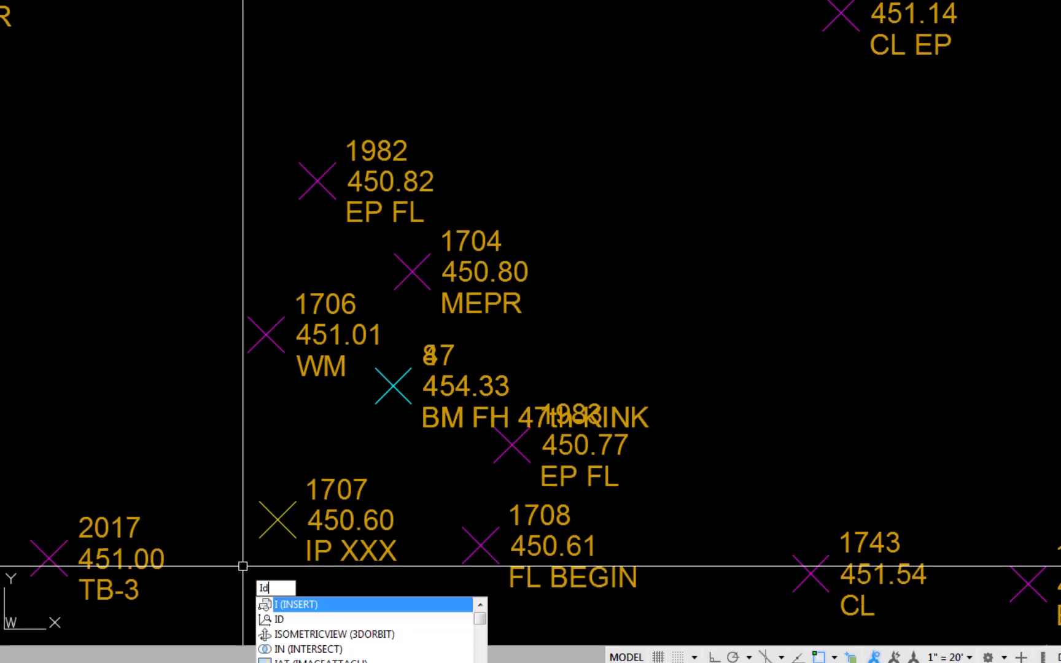
key(Return)
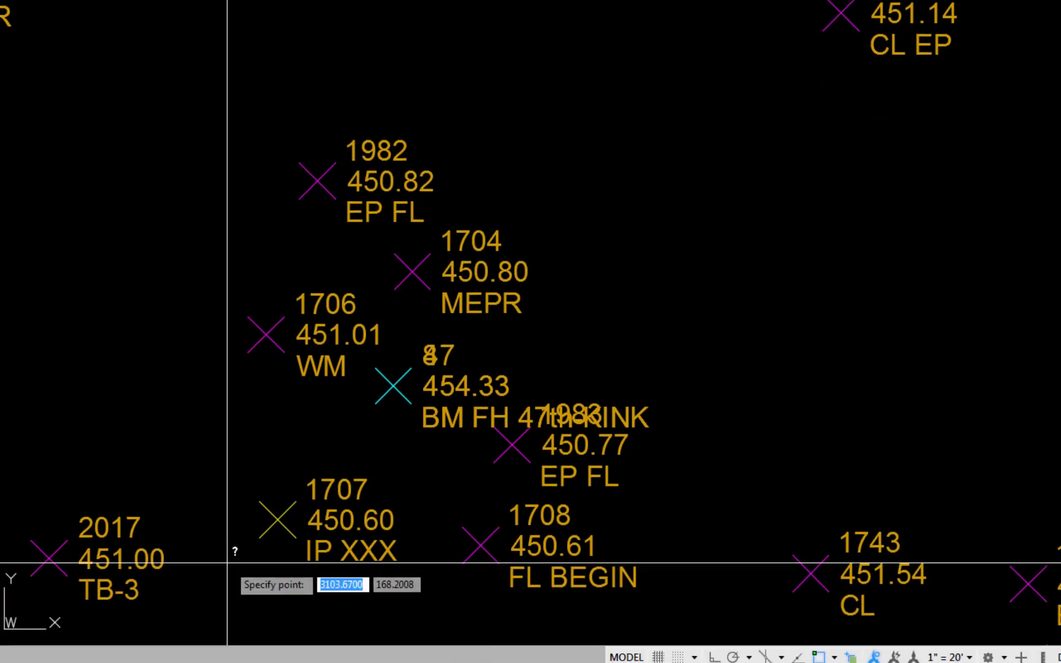
click(245, 342)
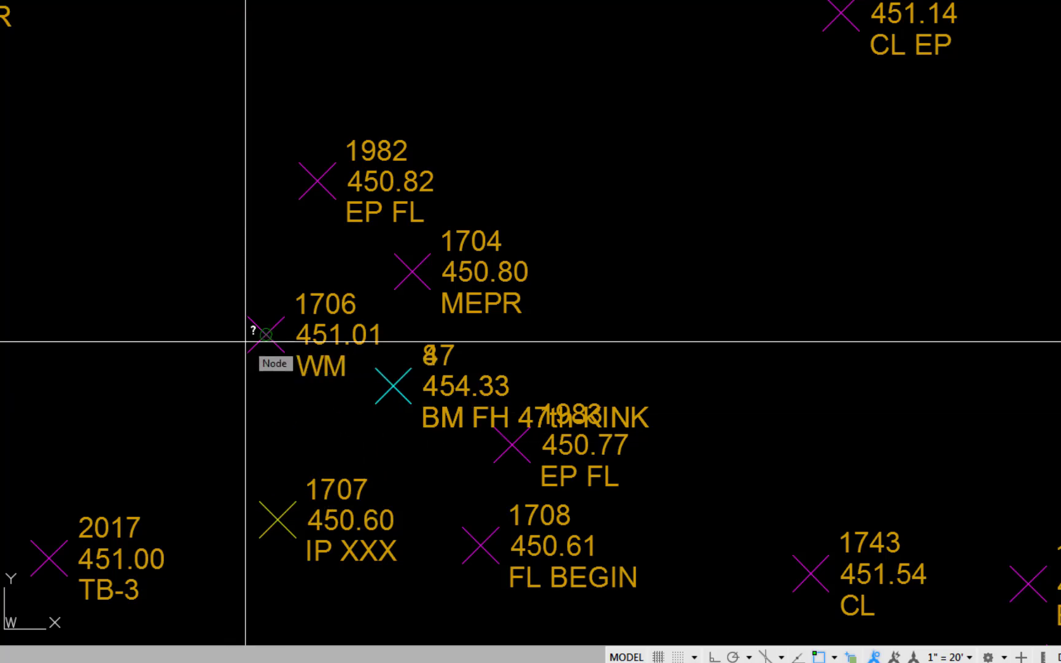
key(Return)
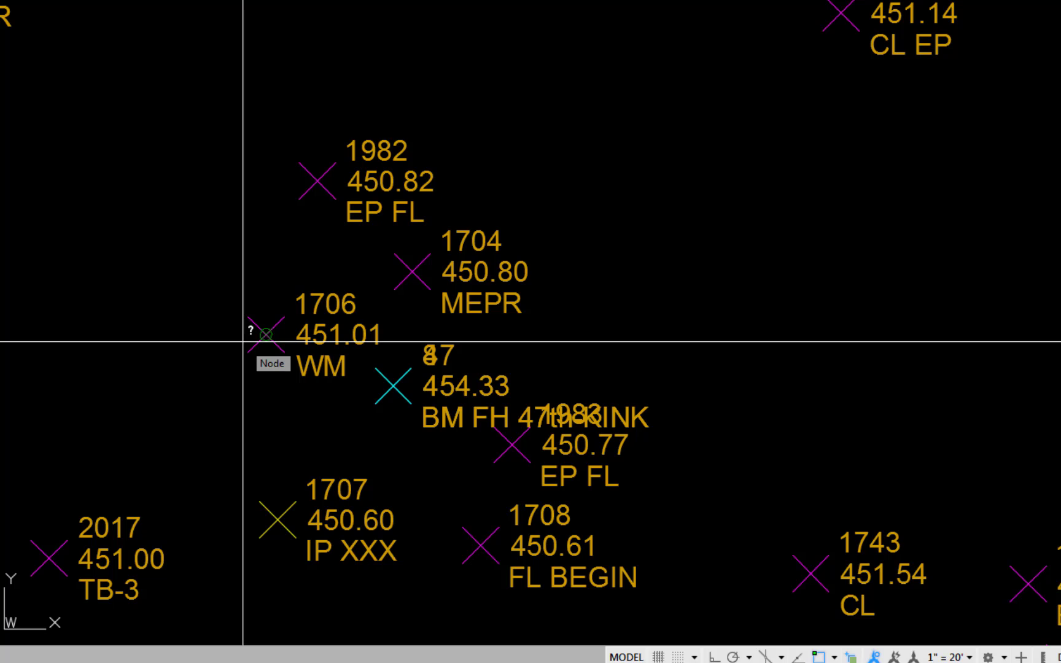
click(243, 341)
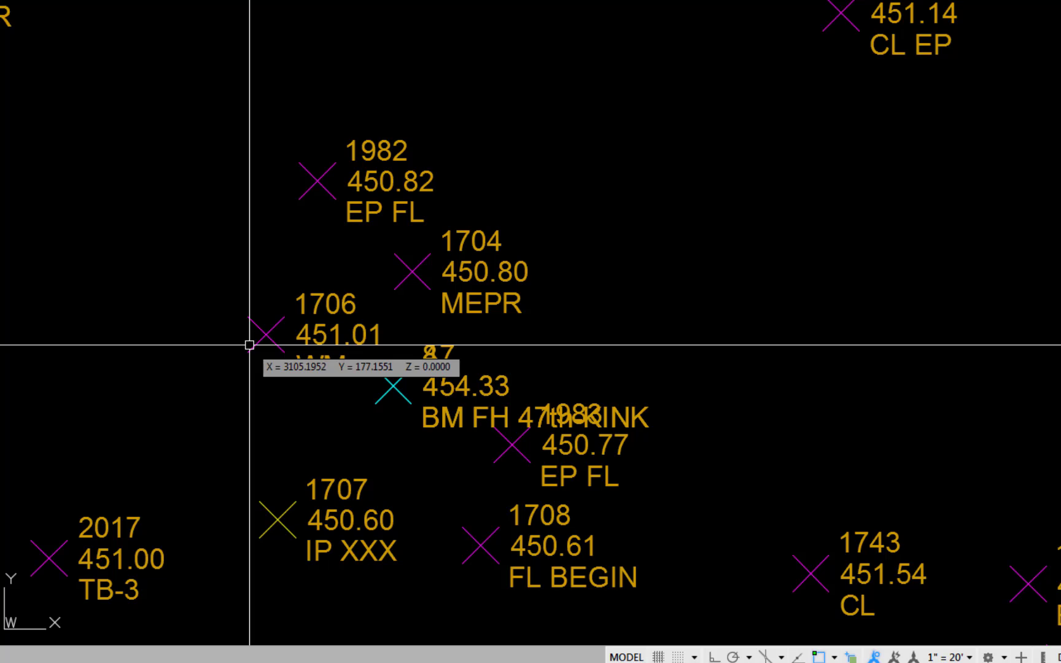
Step: Identify the coordinates at the nodes of point 1982, the BM FH benchmark and point 1707
key(space)
click(307, 187)
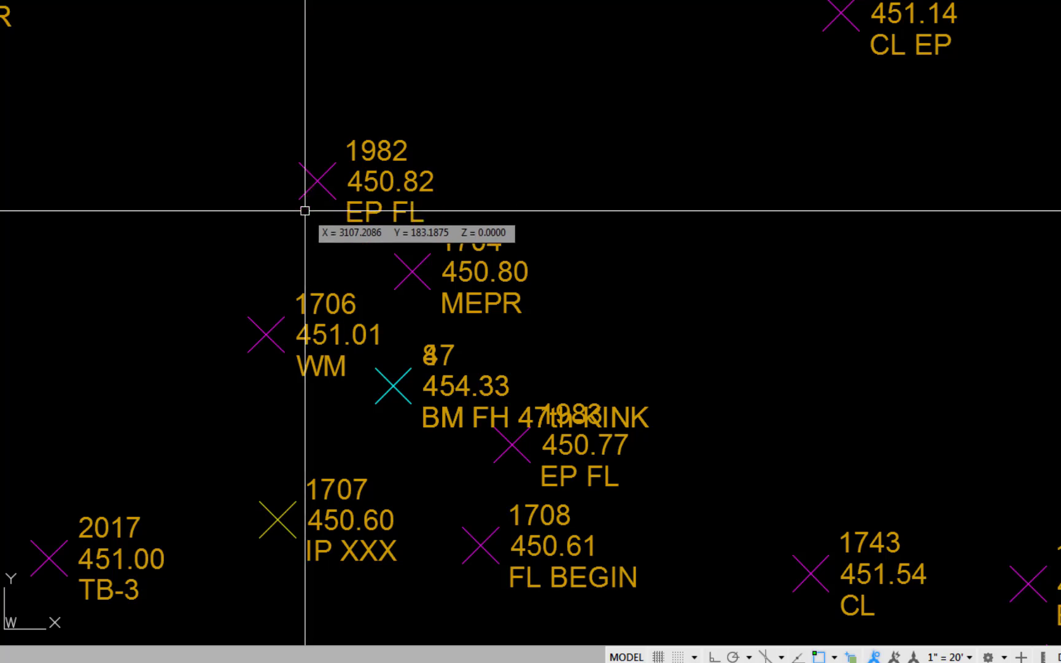
key(space)
click(382, 392)
key(space)
click(256, 523)
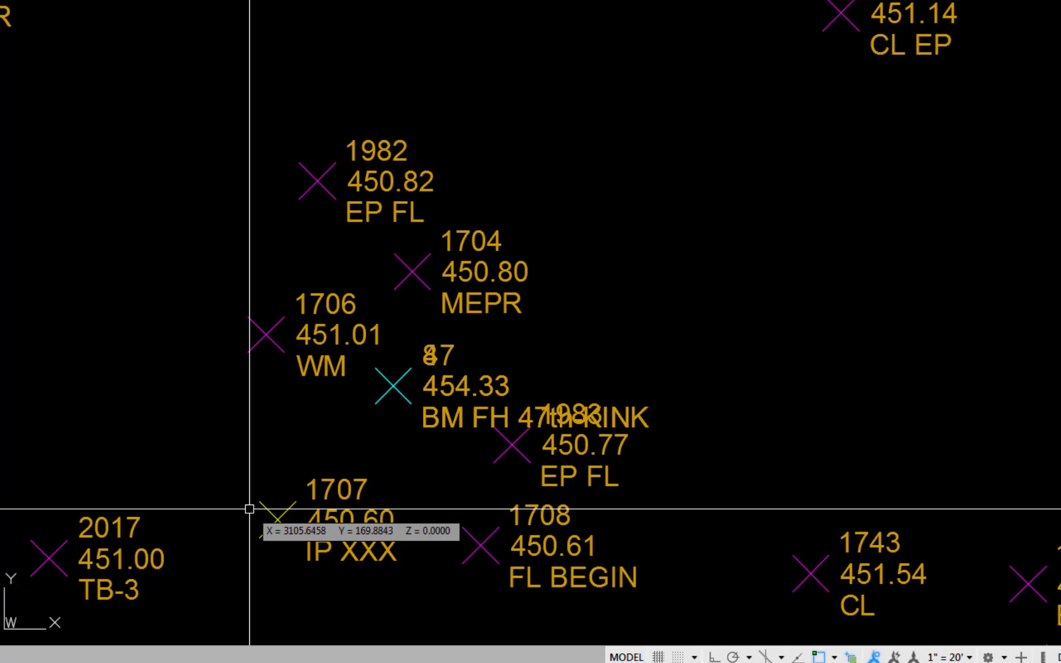
Step: Change the Topo-Elev point style's point display mode to Use Point Elevation and apply it
right_click(150, 260)
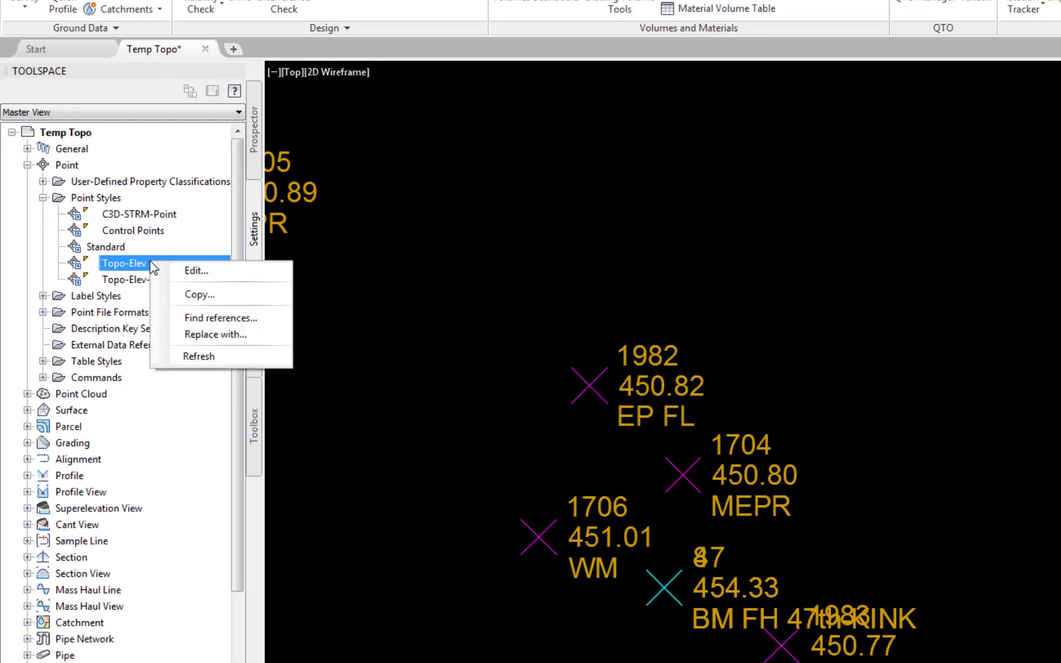
click(195, 270)
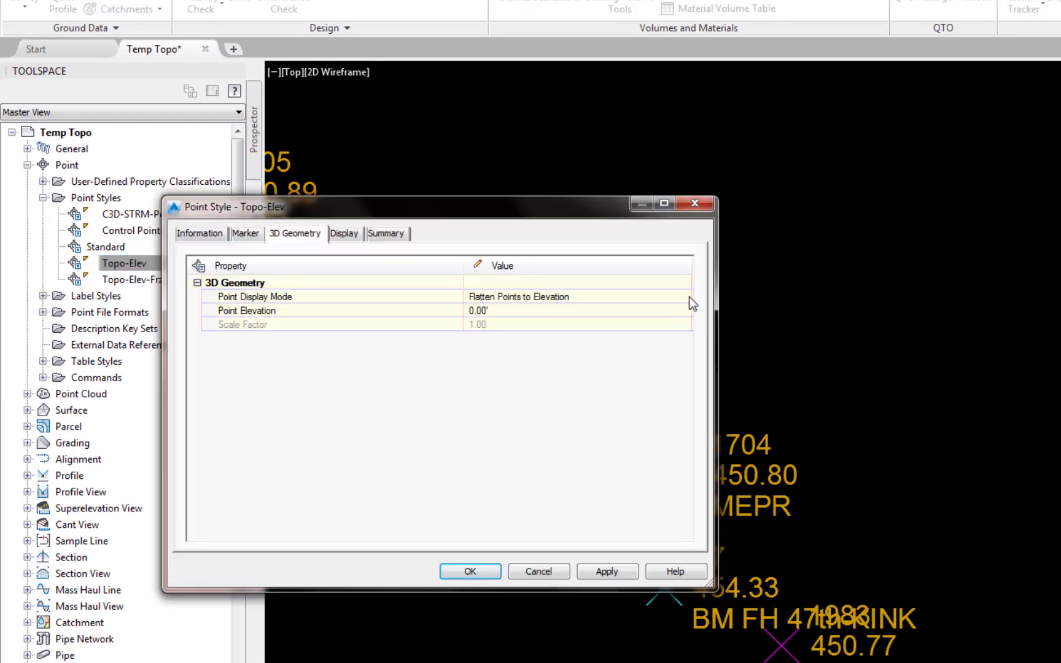
click(686, 297)
click(513, 306)
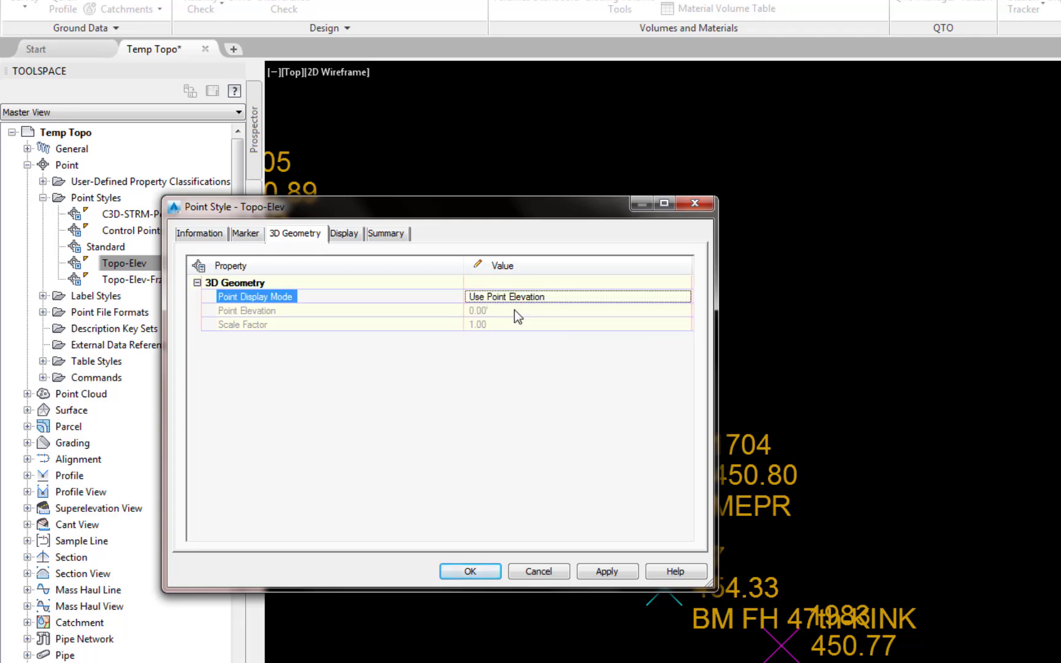
click(607, 571)
click(468, 571)
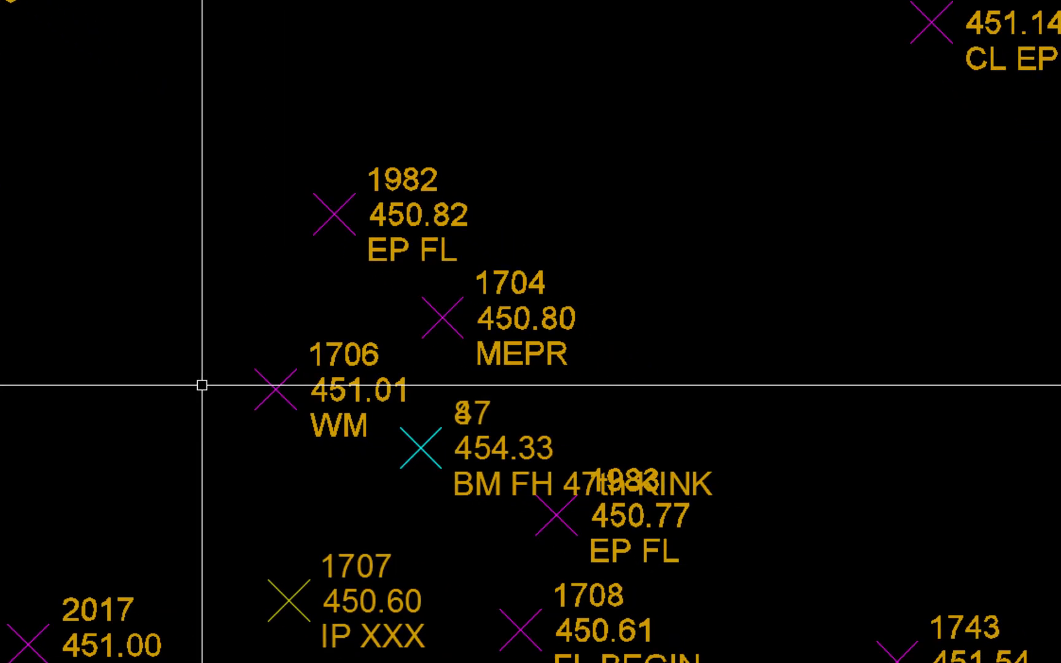
Step: Identify the coordinates of points 1706, 1704 and 1982, the BM FH benchmark and point 1707 with the ID command
text(id)
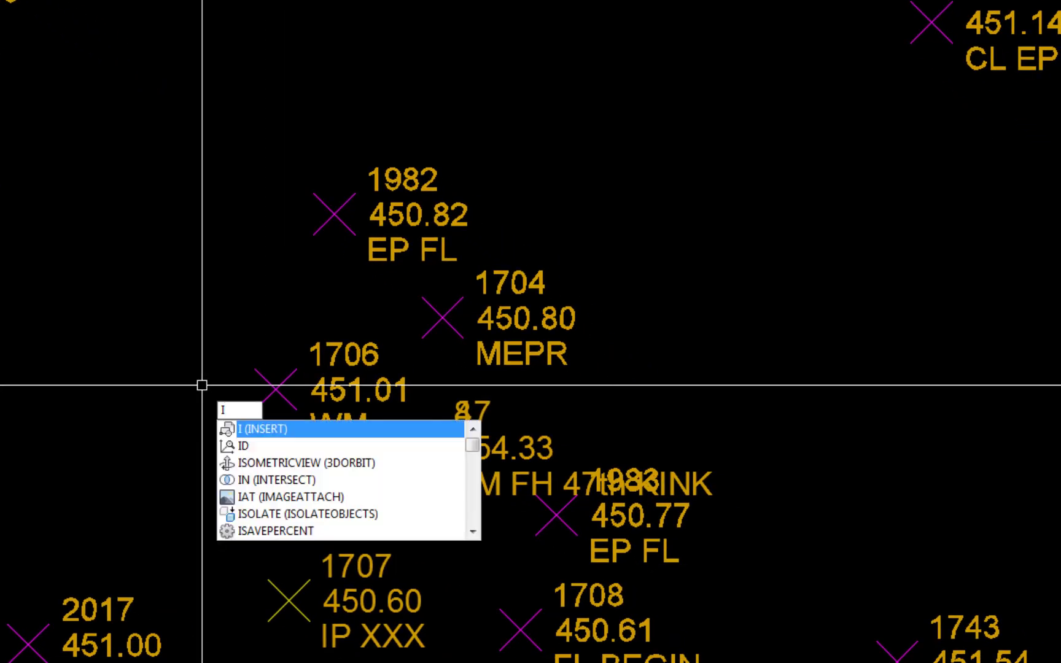
key(Return)
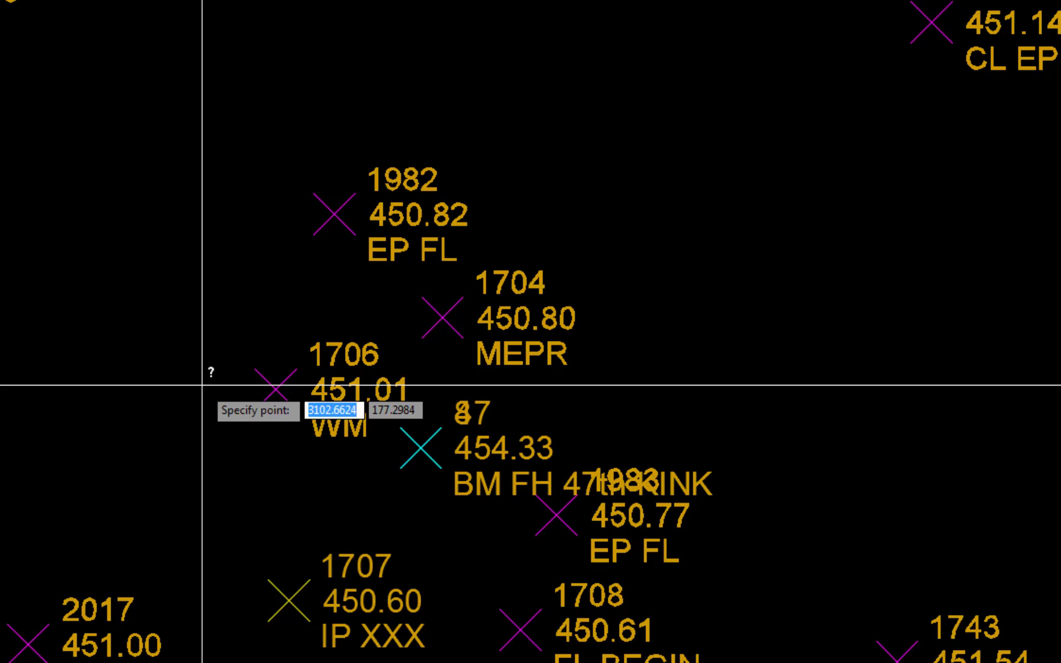
click(257, 406)
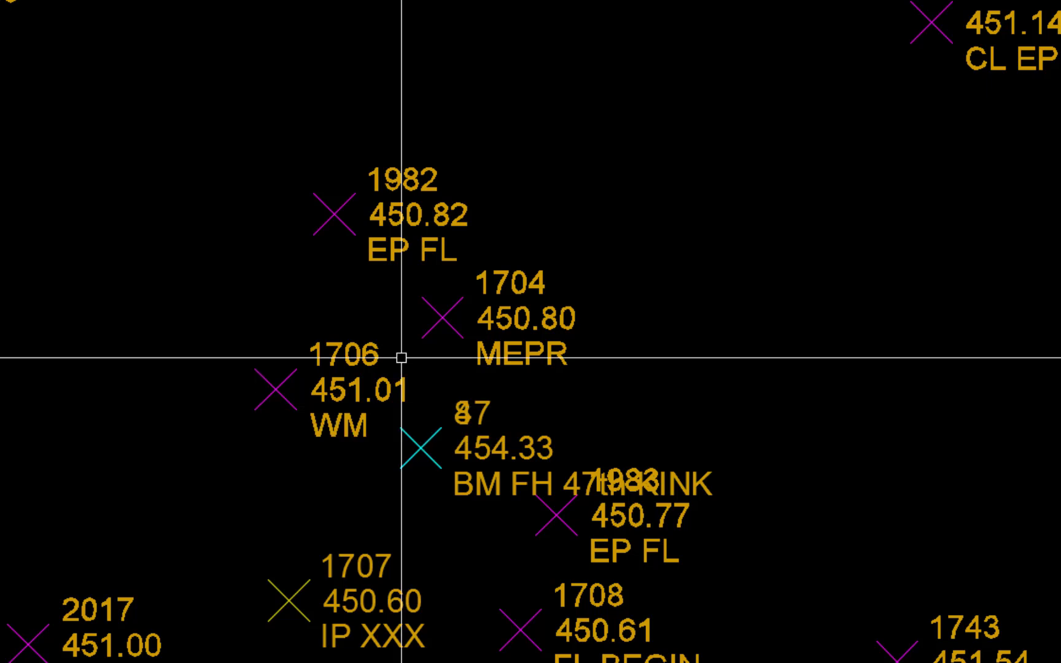
click(414, 319)
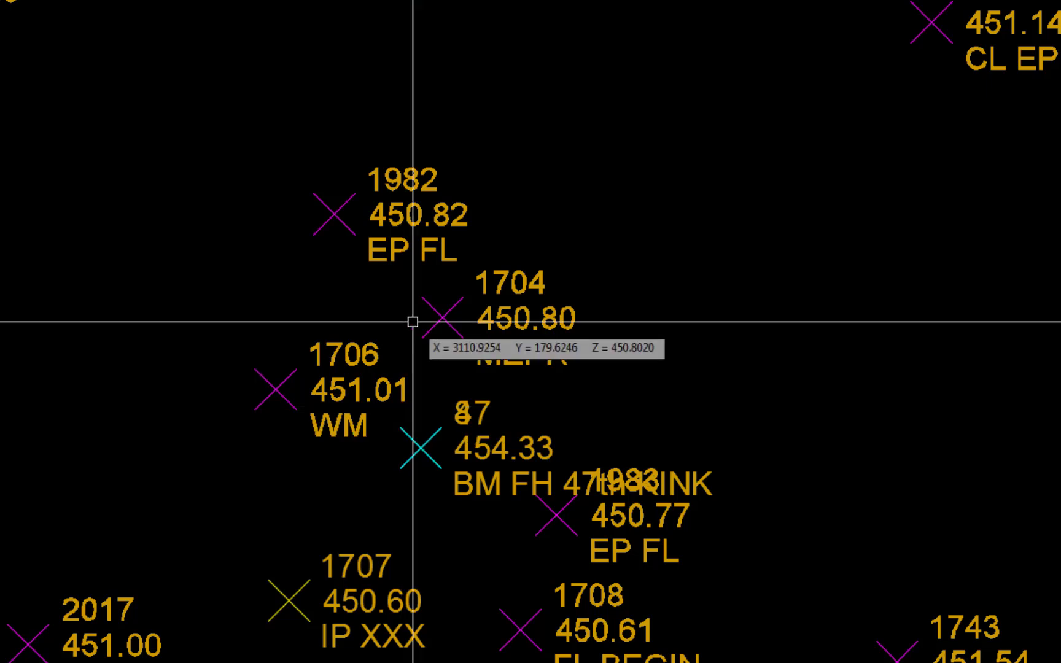
click(329, 226)
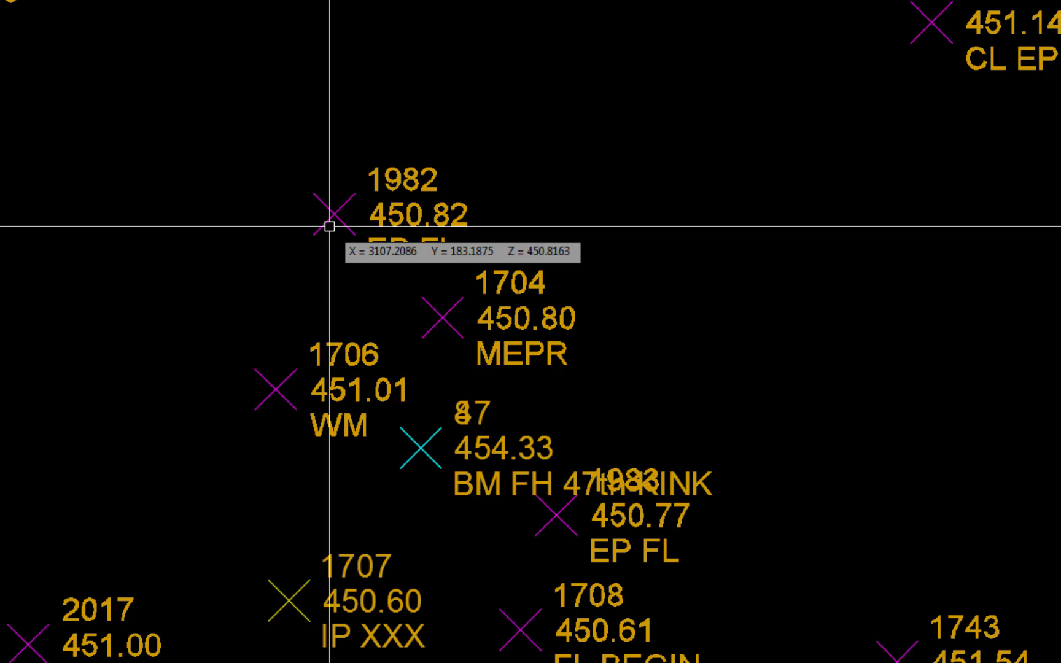
click(418, 467)
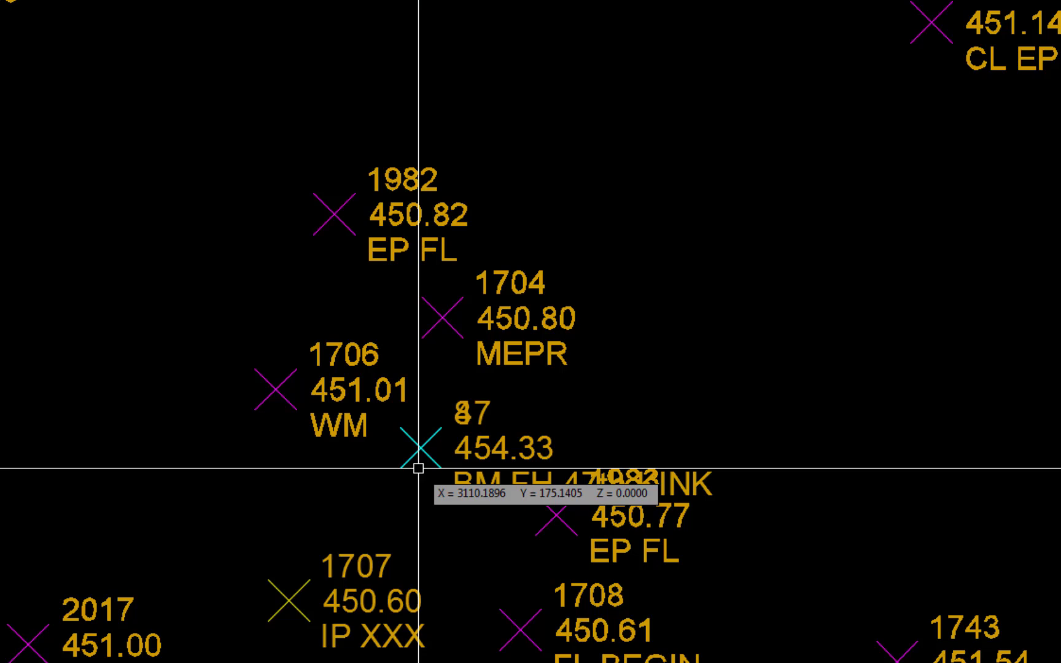
key(Return)
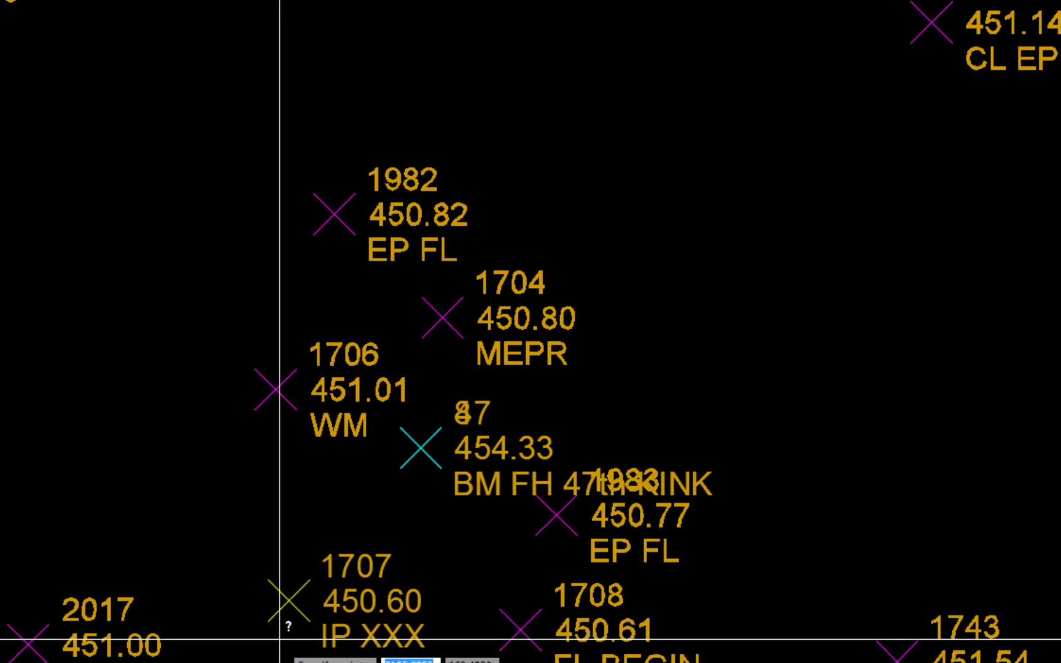
click(280, 613)
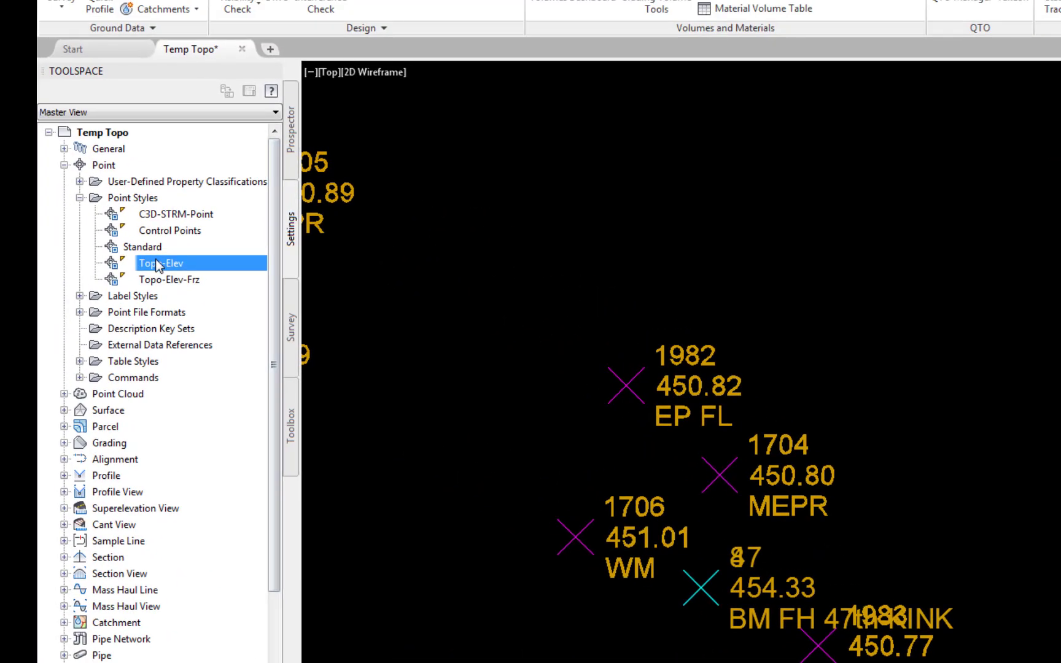
Step: Return the Topo-Elev point style's point display mode to Flatten Points to Elevation and apply the change
right_click(155, 263)
click(184, 264)
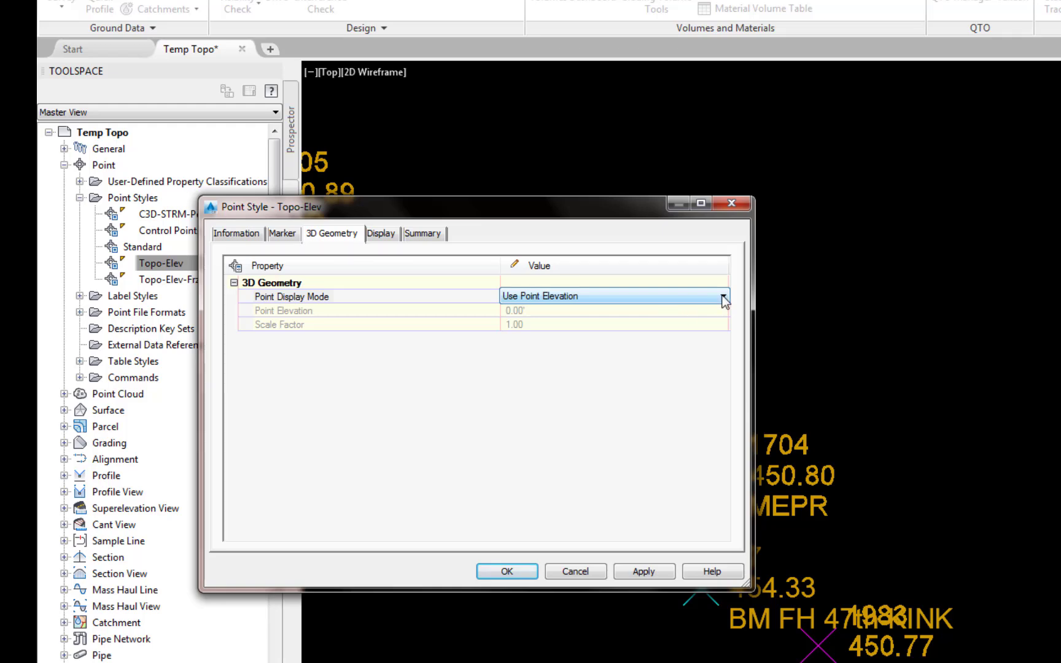
click(724, 300)
click(559, 319)
click(654, 575)
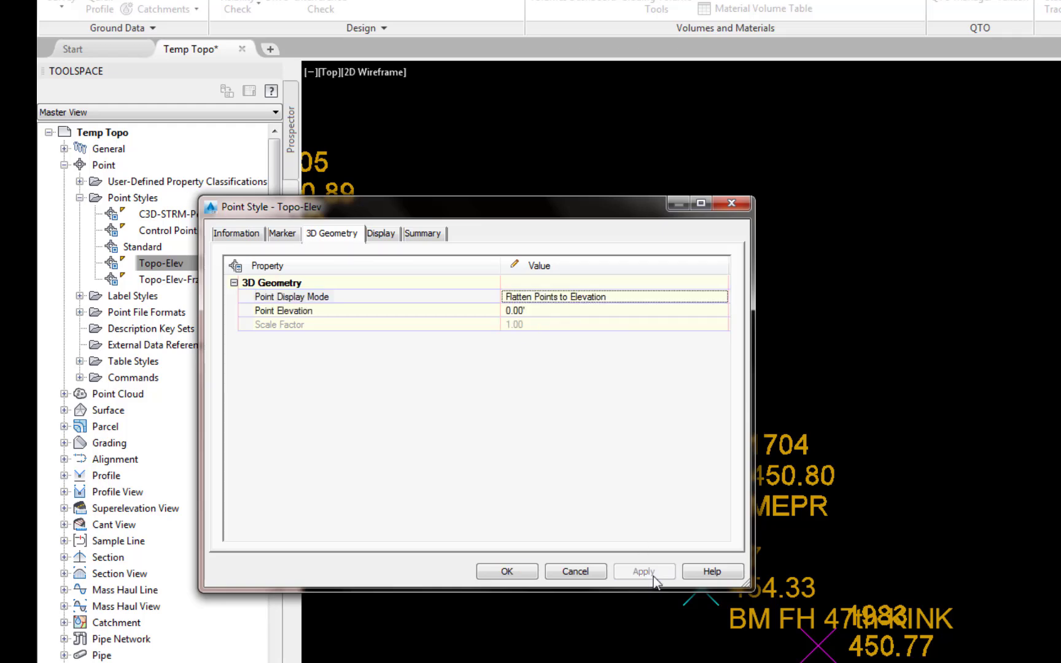
Step: Accept the point style settings and identify the coordinates at the node of point 1982
click(506, 571)
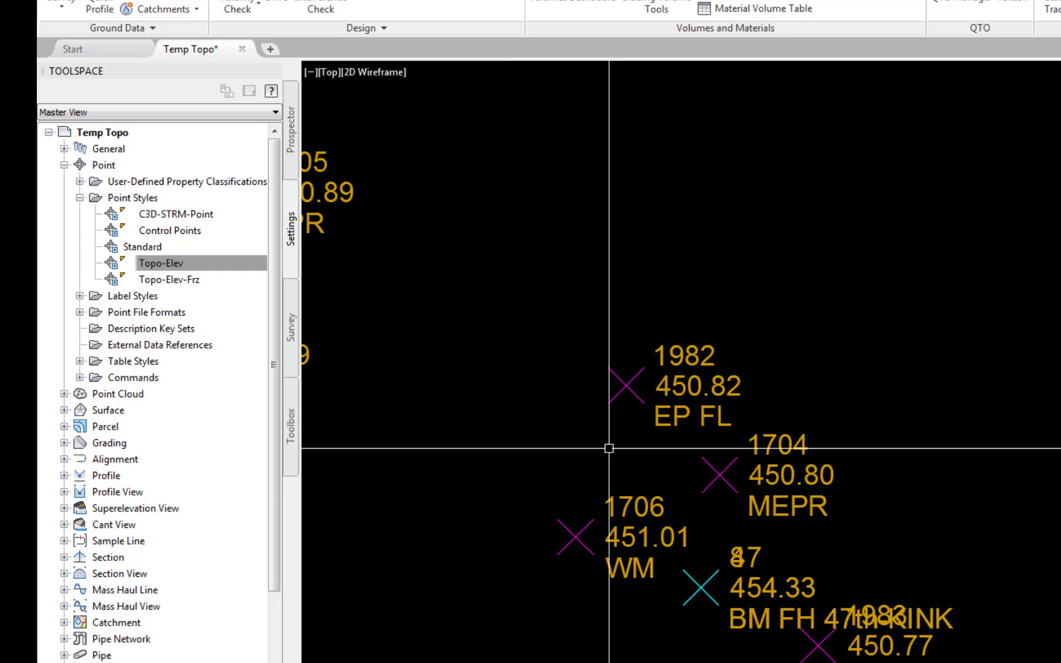
text(id)
key(Return)
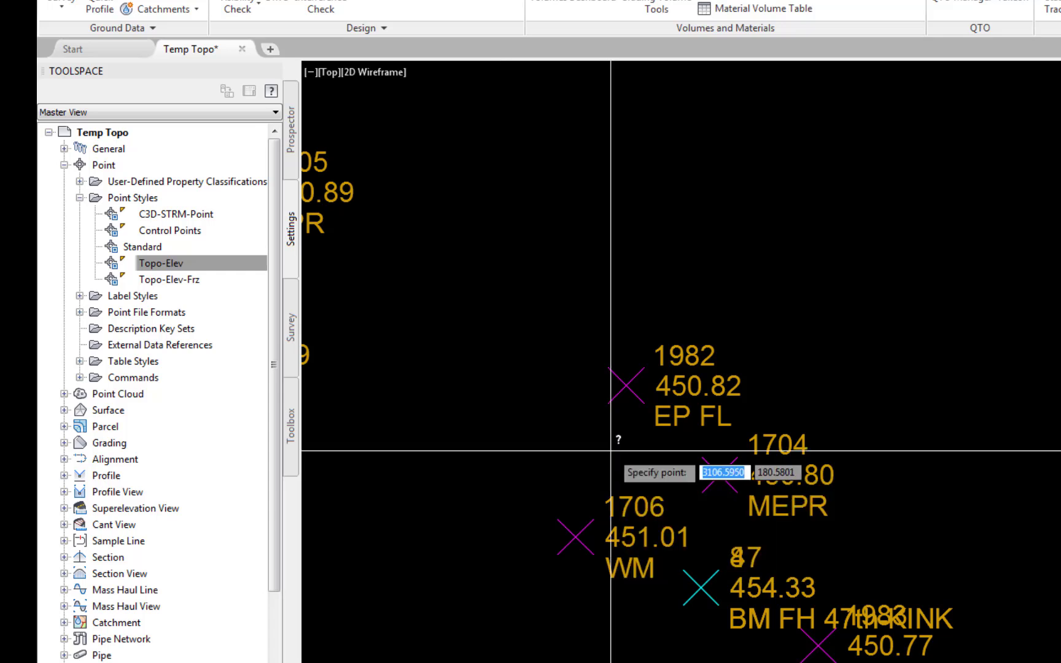
click(619, 405)
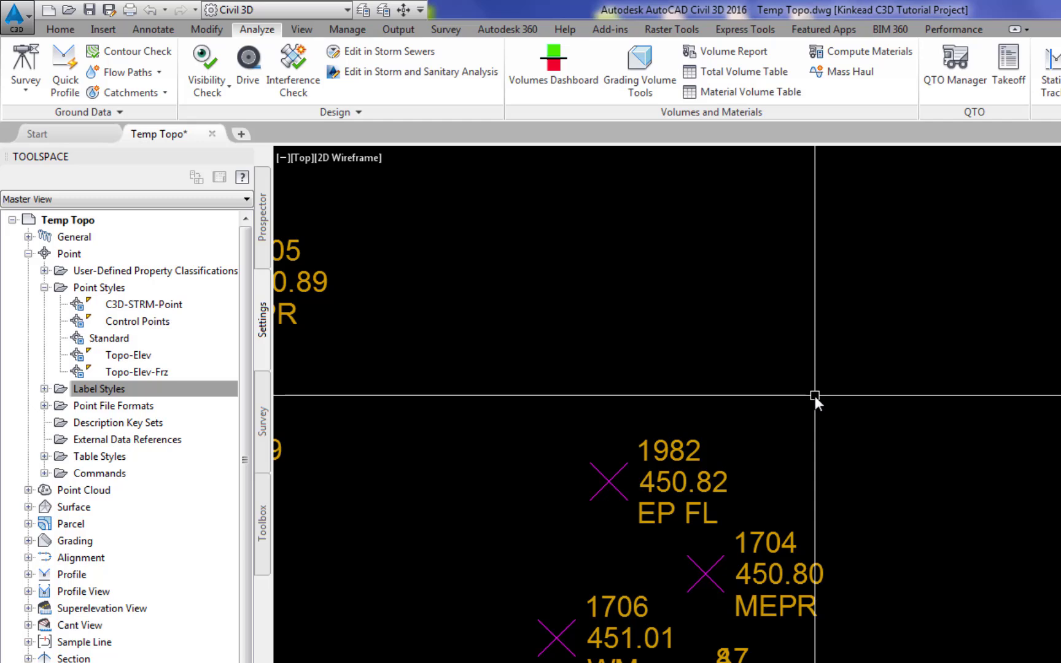
Step: Edit the Topo-Elev point label style and set the Point Number component's visibility to False
click(92, 389)
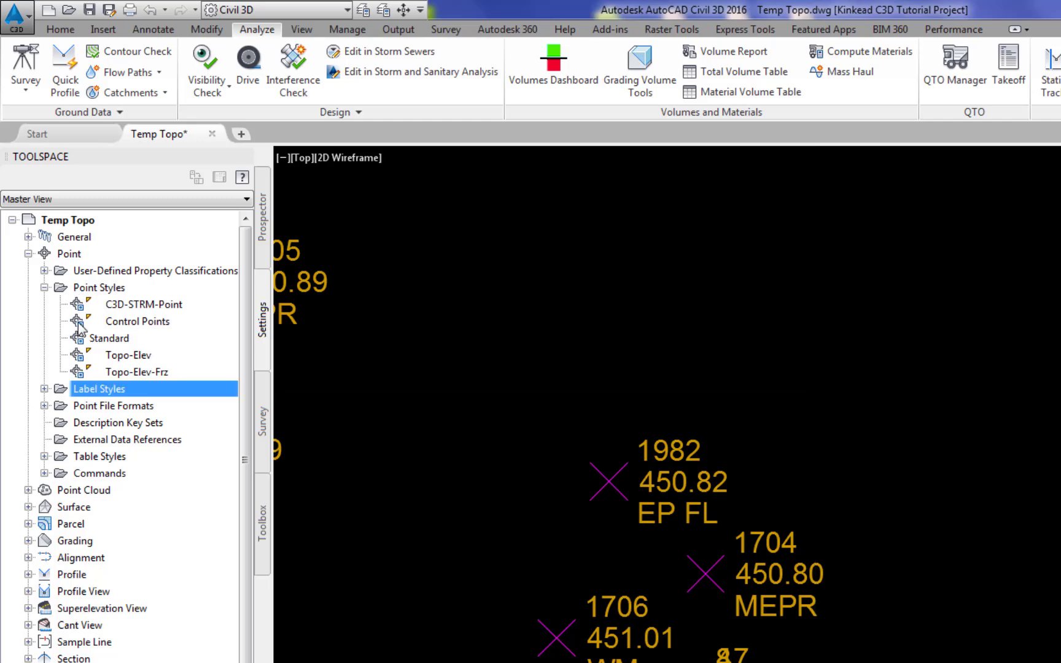
click(44, 389)
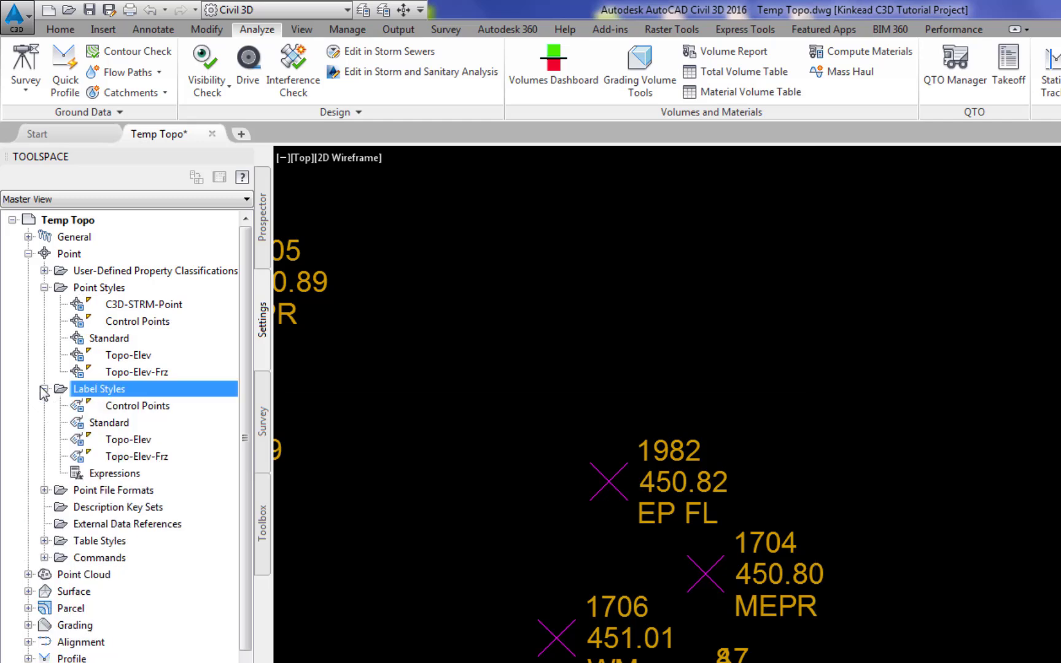
right_click(135, 439)
click(180, 446)
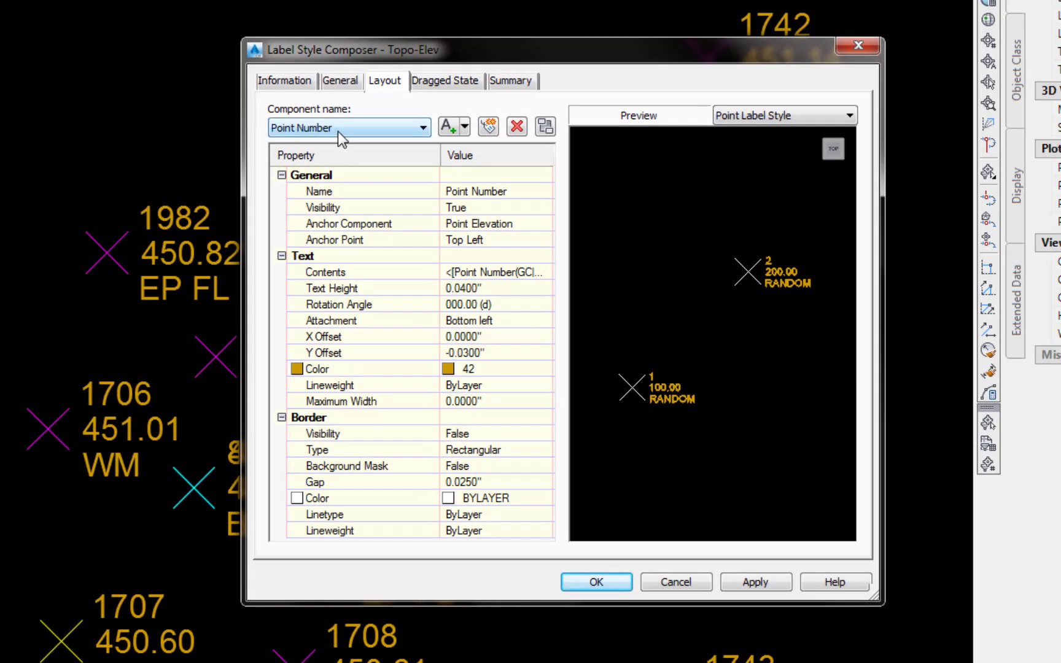
click(491, 208)
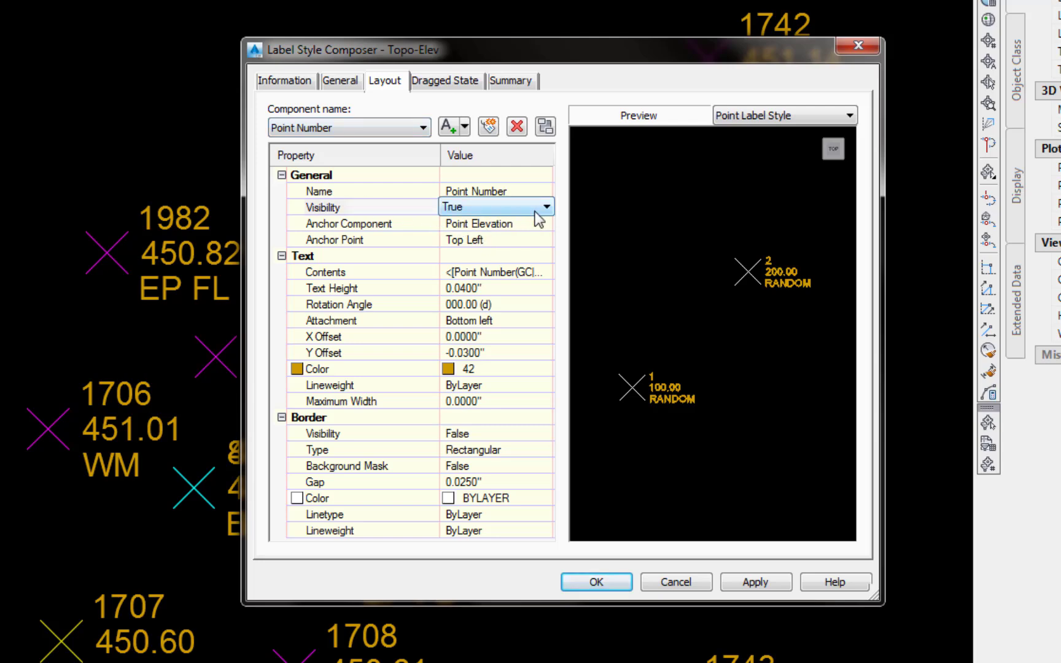
click(546, 209)
click(461, 224)
Step: Set the Point Elevation component's visibility to False in the Topo-Elev label style and accept the changes
click(423, 128)
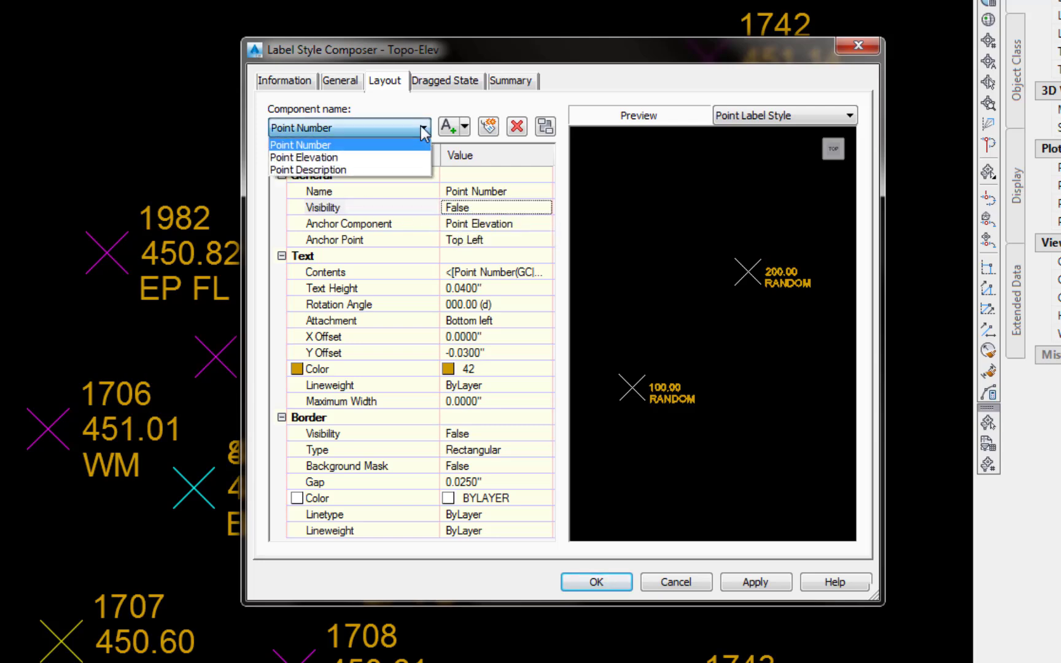
click(321, 157)
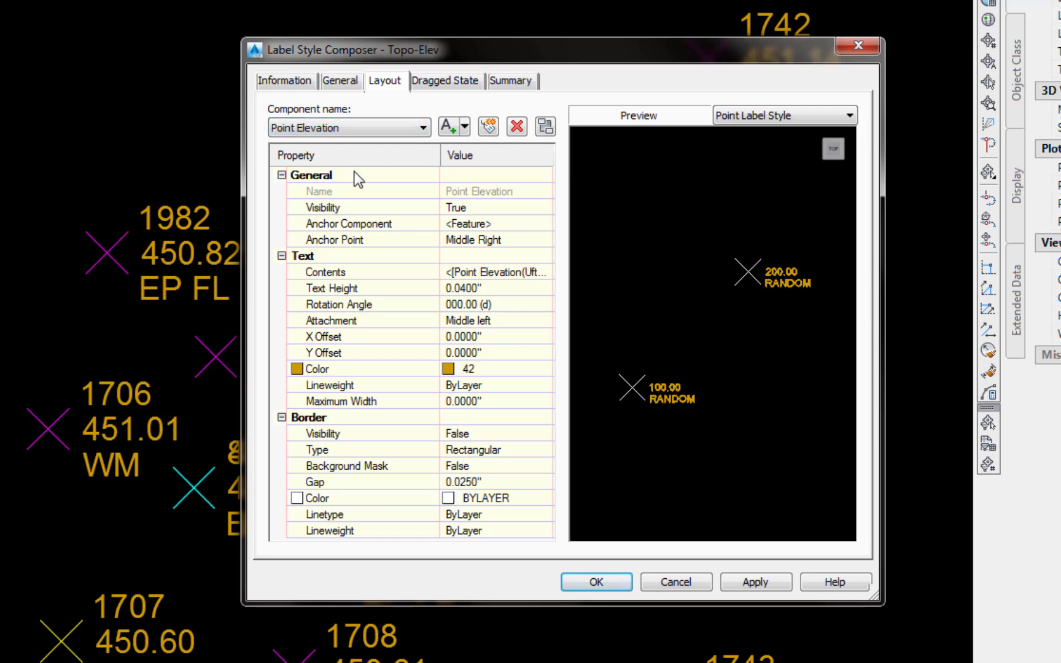
click(344, 210)
click(529, 207)
click(547, 207)
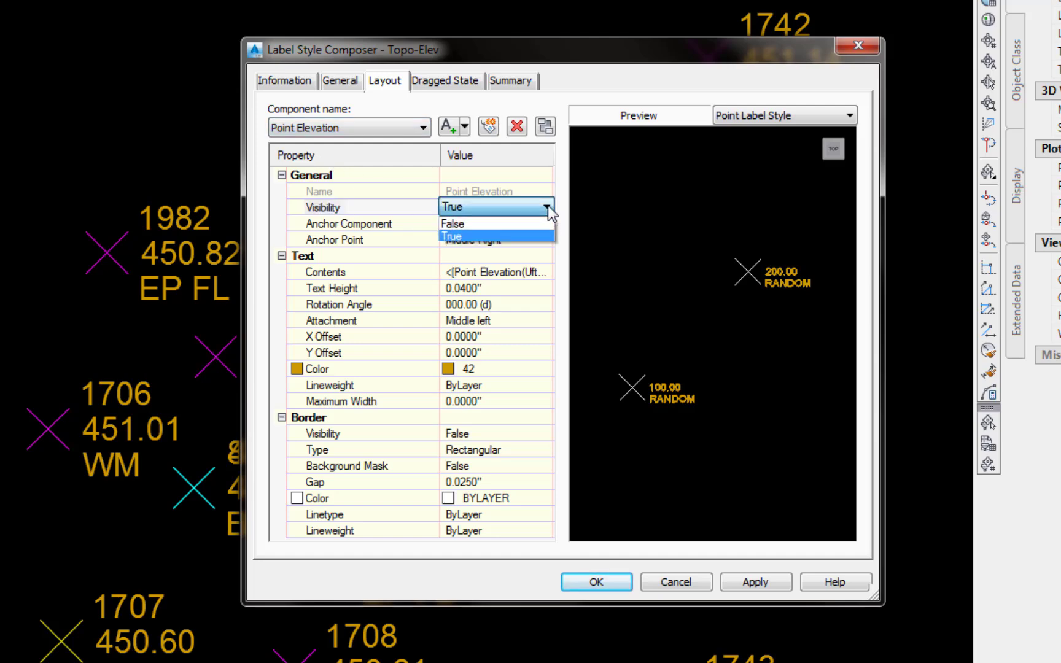
click(451, 225)
click(759, 583)
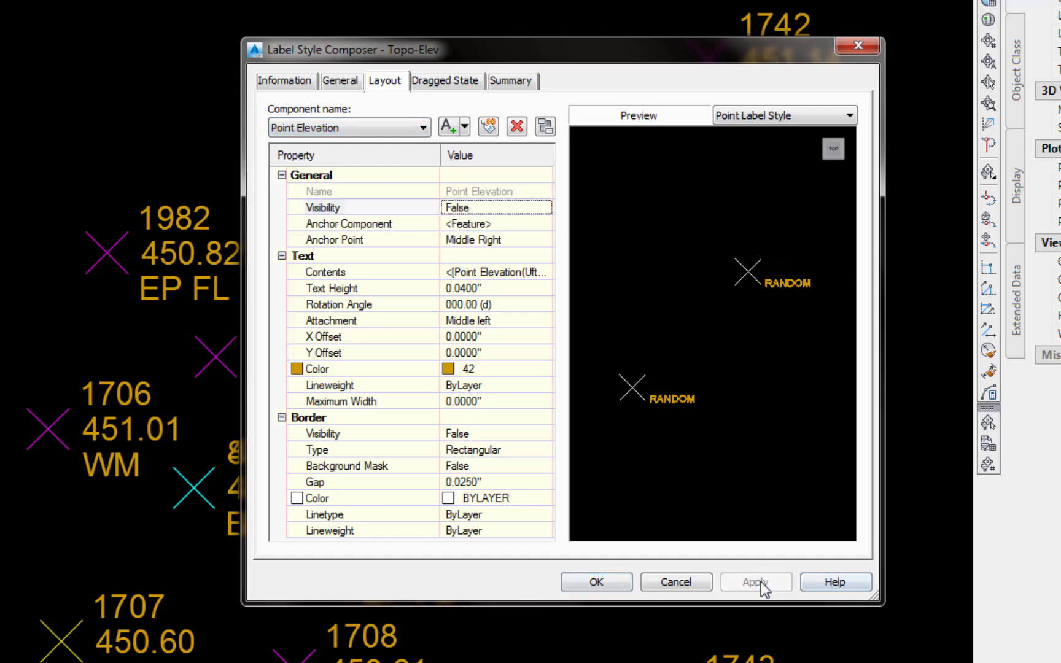
click(596, 582)
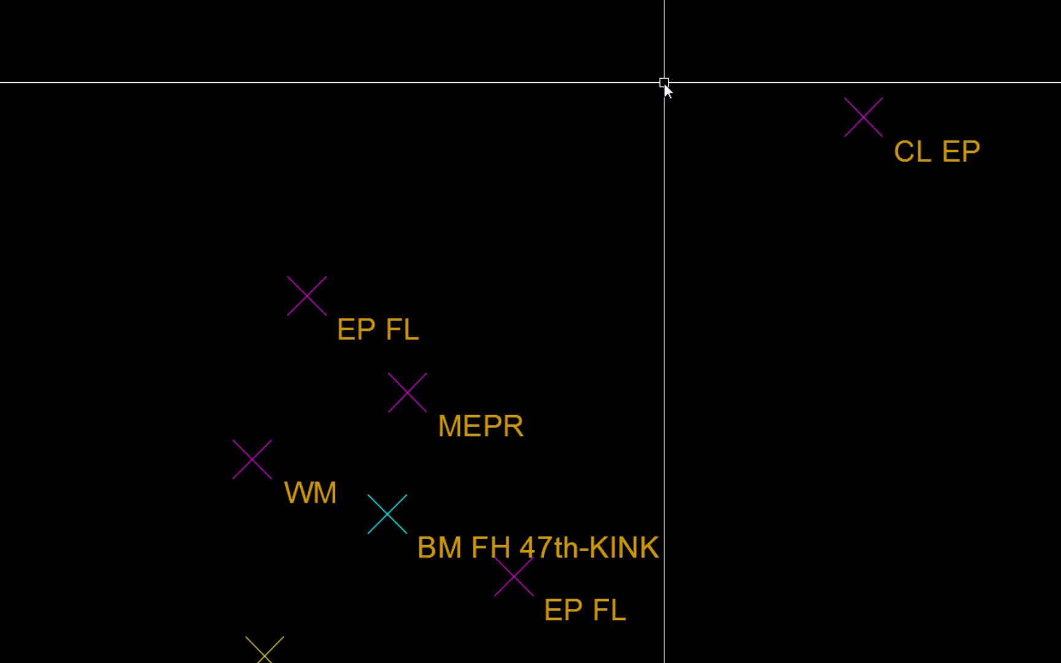
Step: Make EX-ROAD-ETW the current layer
click(678, 55)
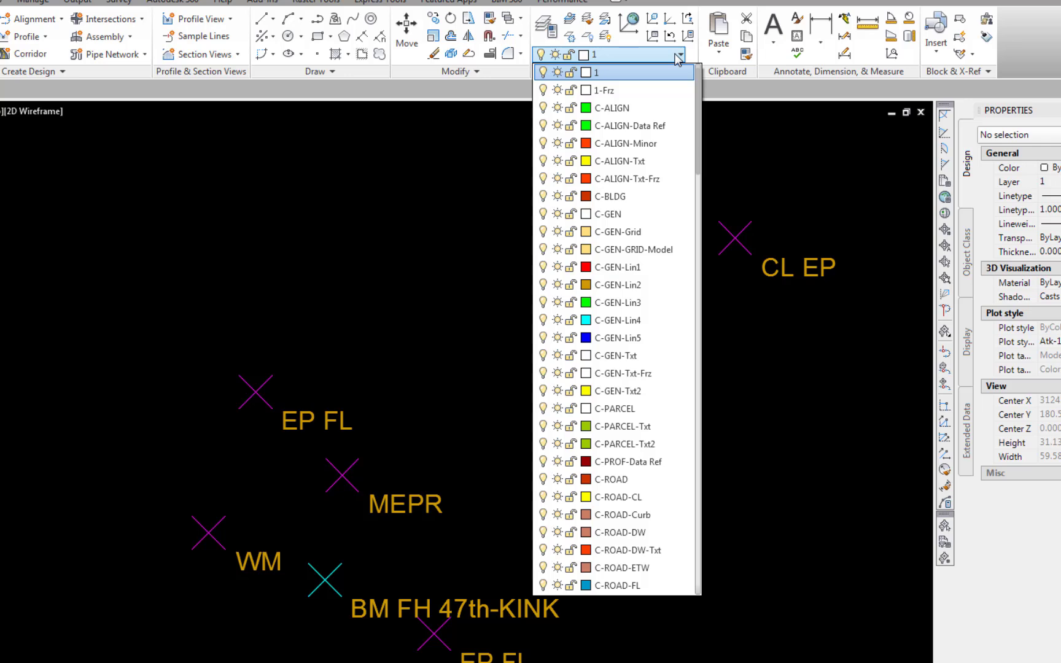
drag(702, 104, 694, 493)
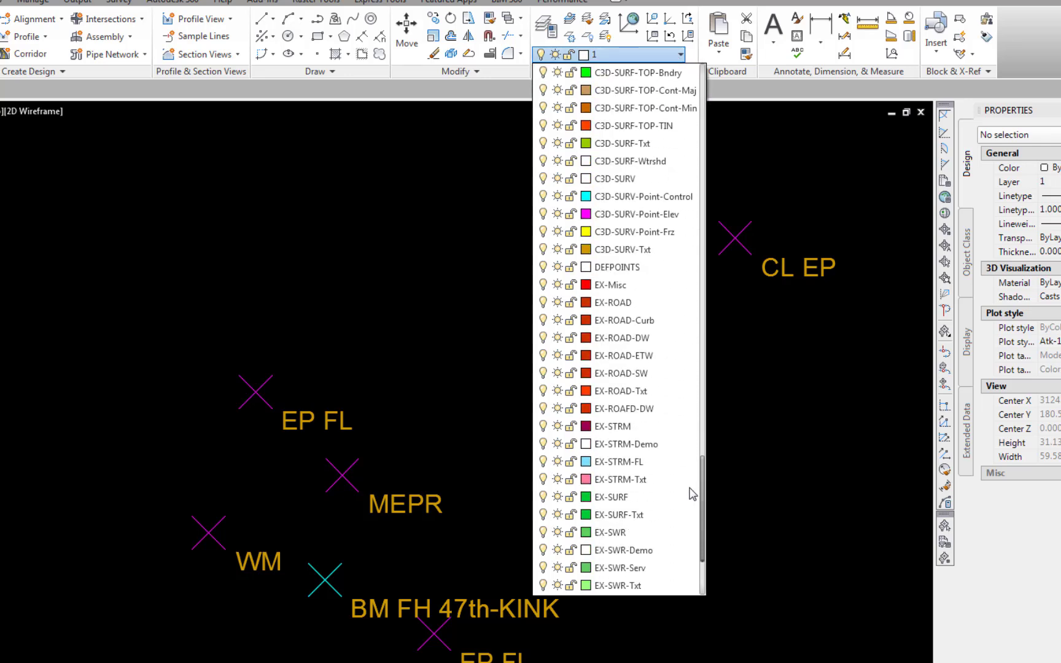
click(629, 356)
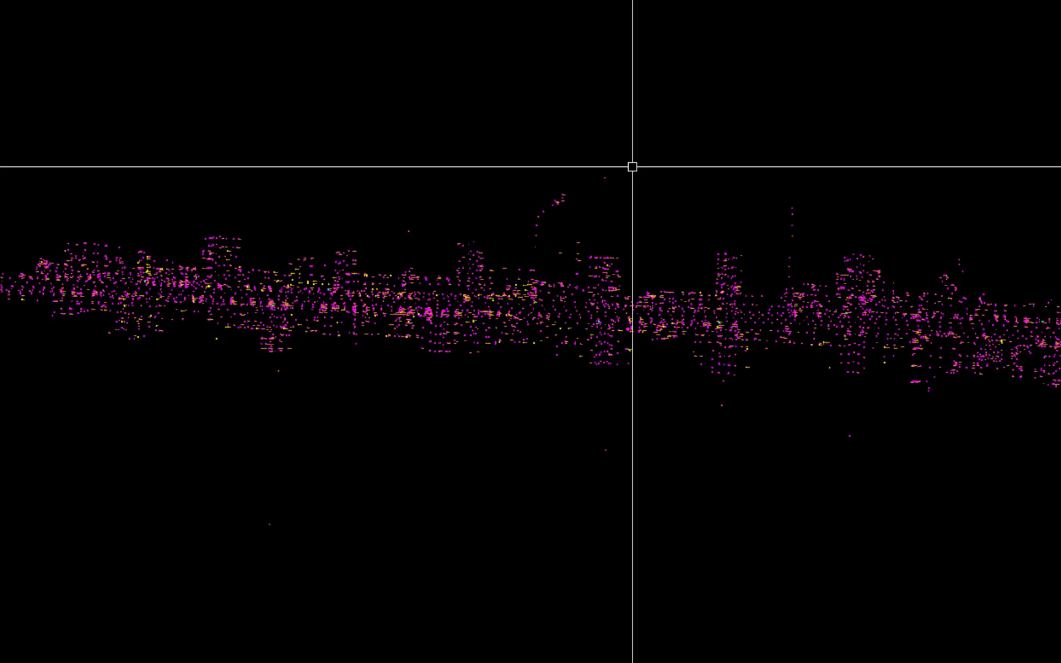
Step: Draw a polyline along the edge of pavement through the three EP nodes to the EPR node southwest of BM FH 48TH
scroll(784, 276, up, 5)
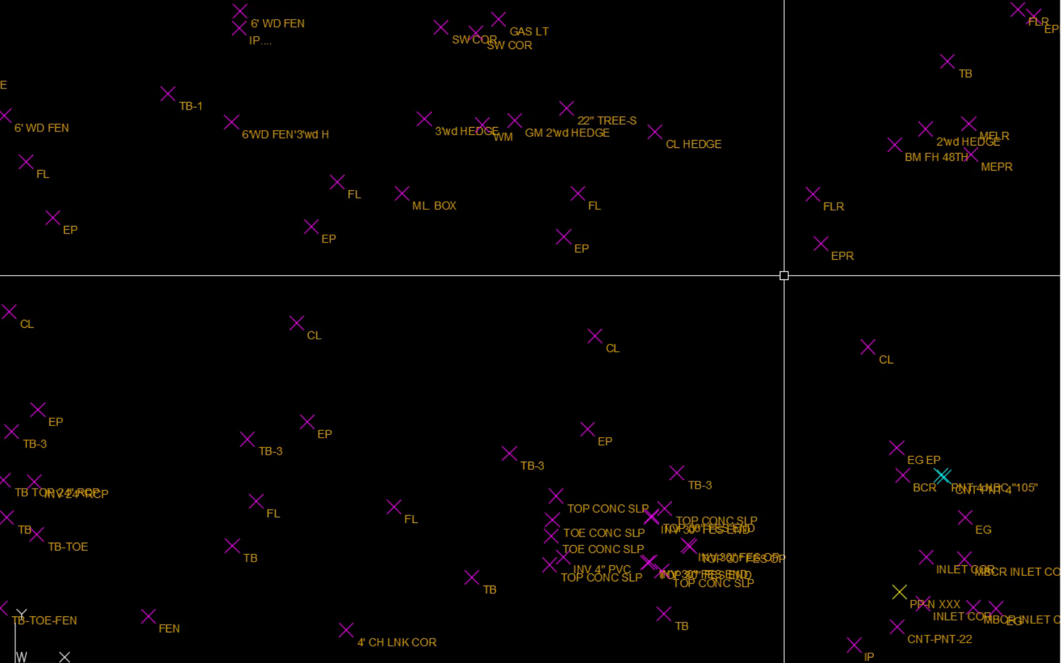
text(p)
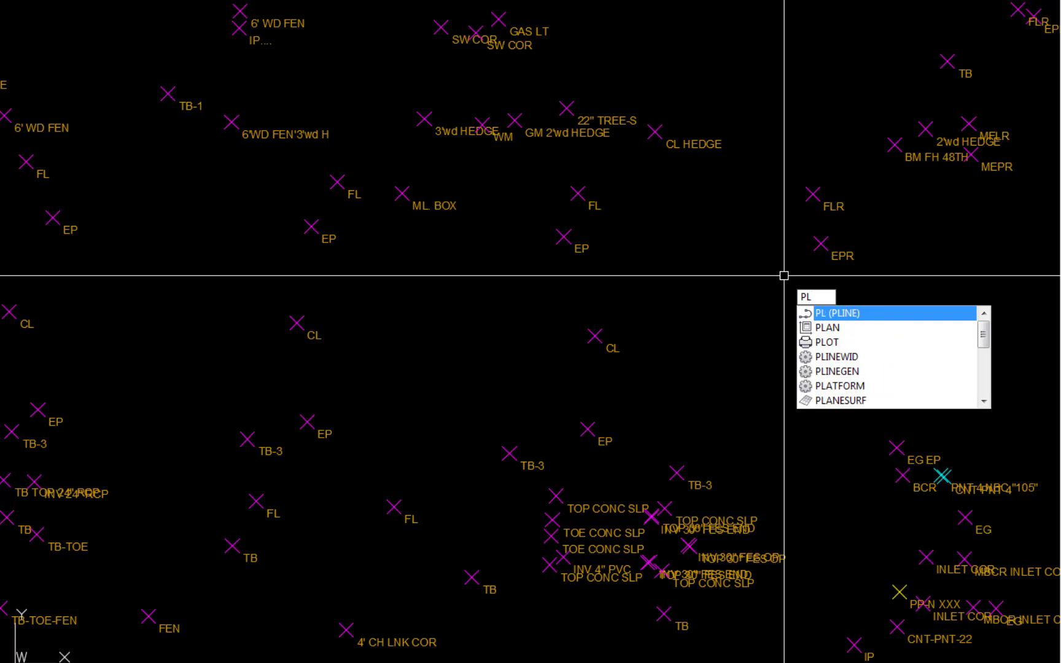
key(Return)
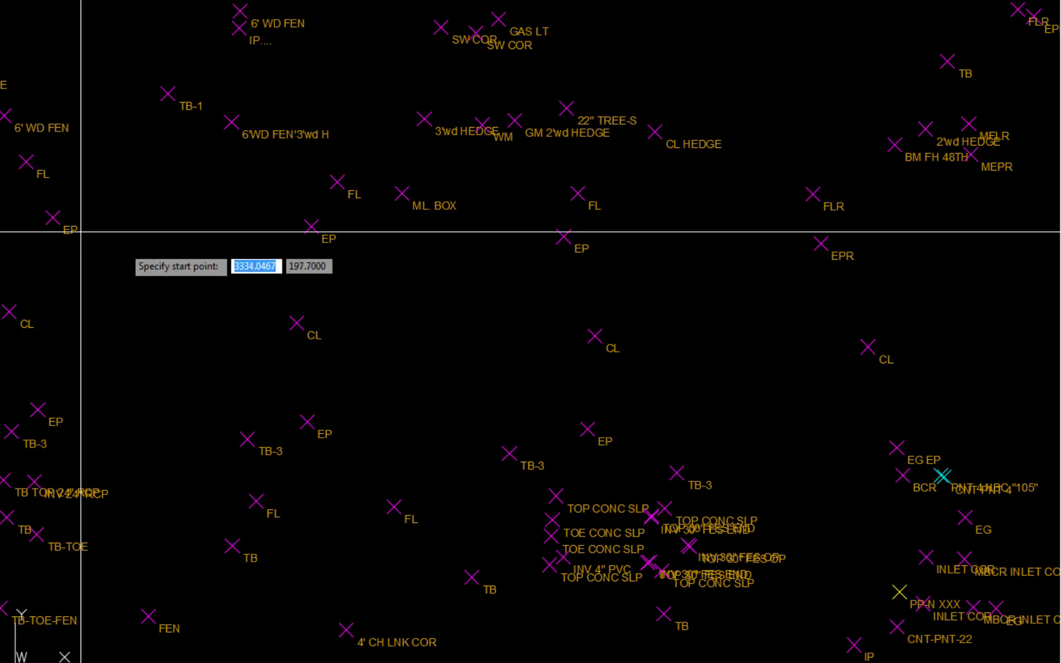
click(52, 217)
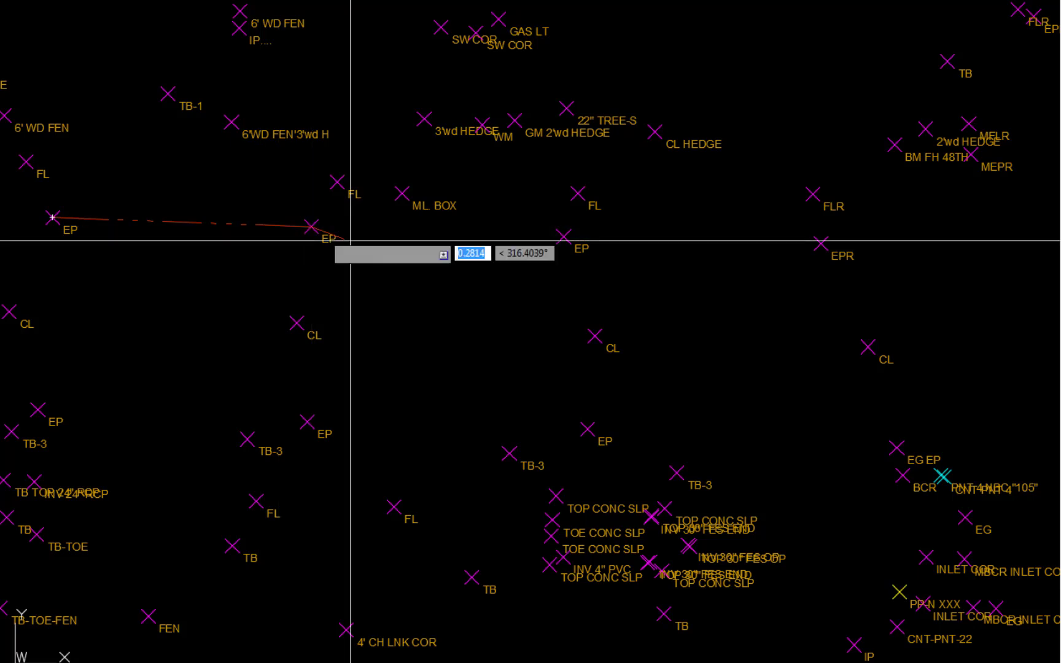
click(564, 236)
click(829, 244)
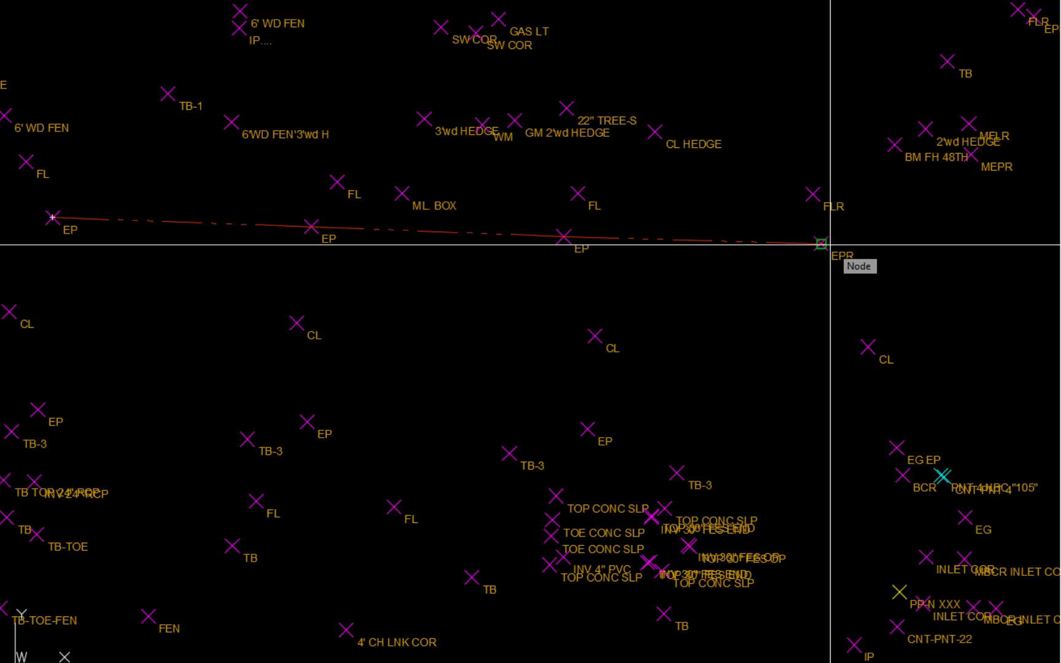
key(Return)
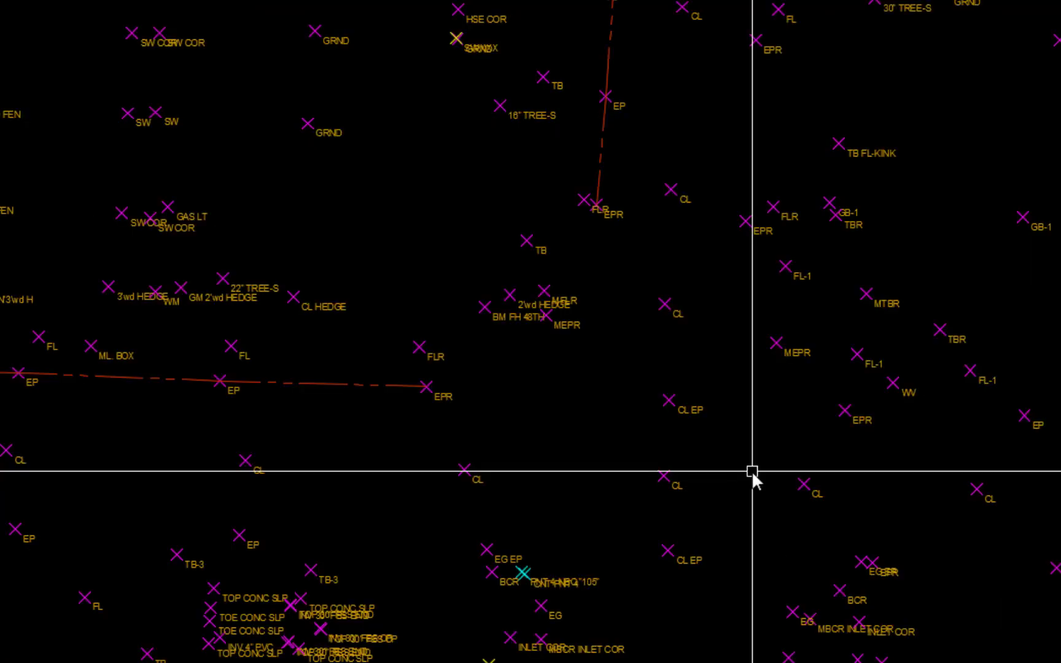
Step: Draw a three-point arc from the polyline's EPR end through MEPR to the EPR end of the side street's pavement edge
text(a)
key(Return)
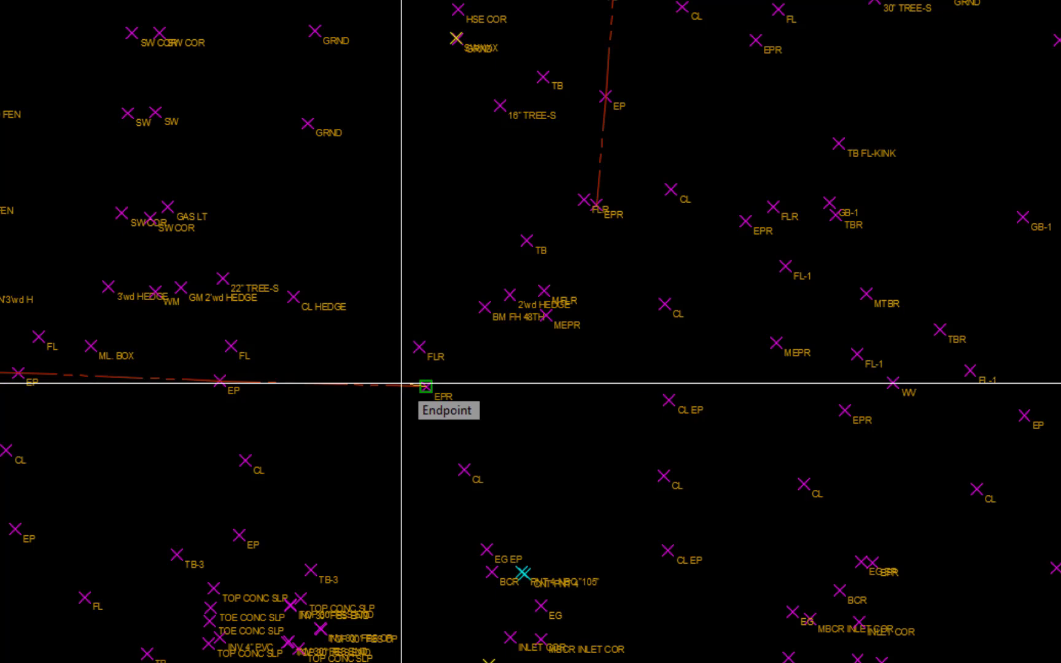
click(425, 385)
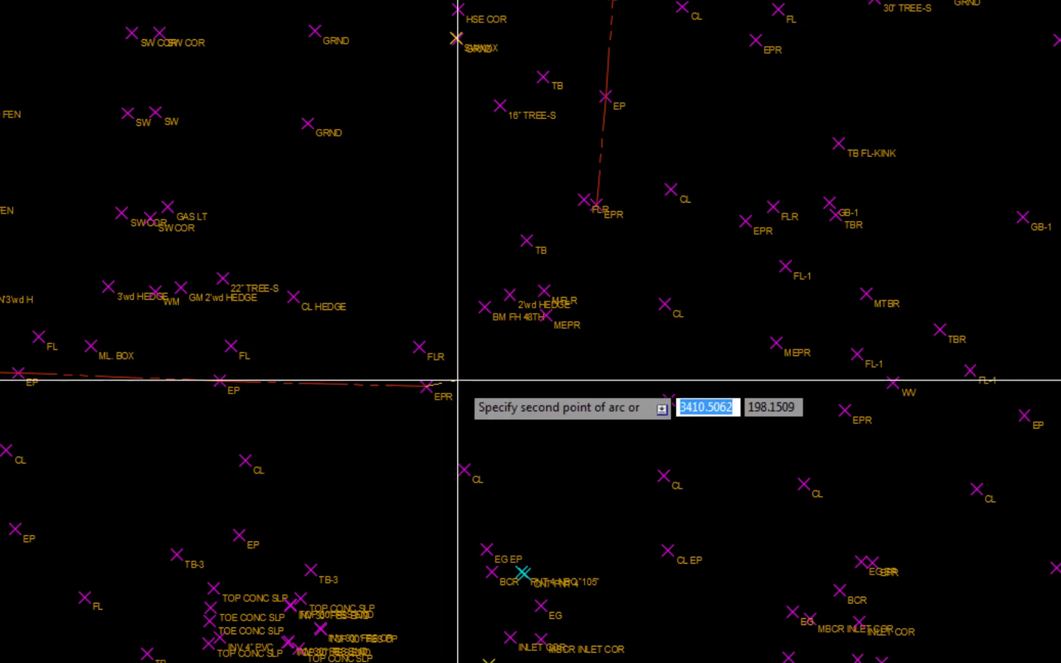
click(546, 314)
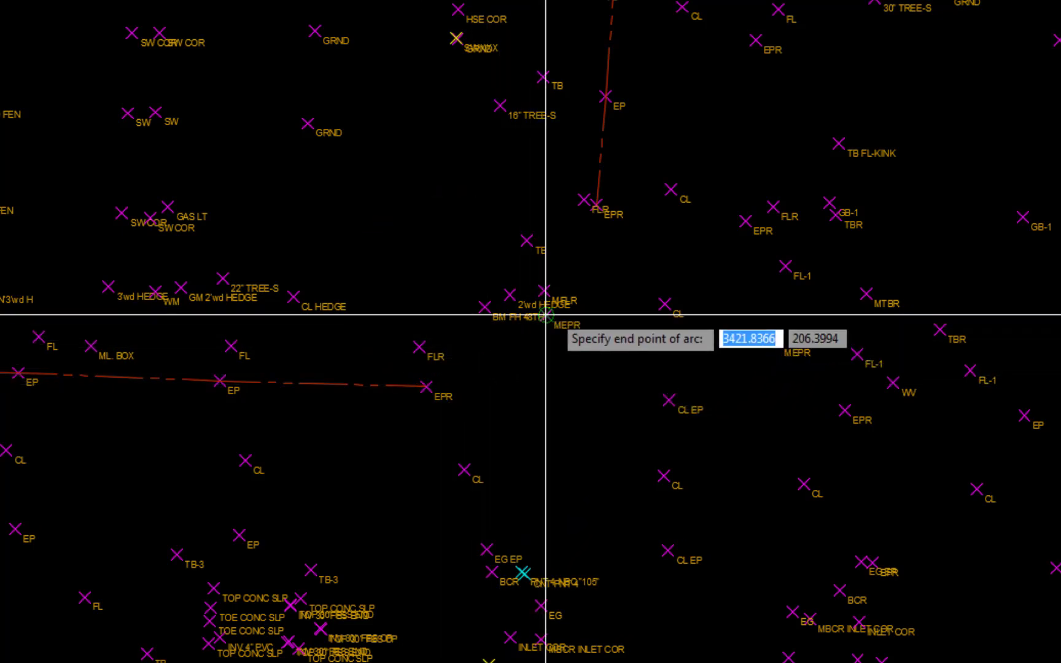
click(600, 171)
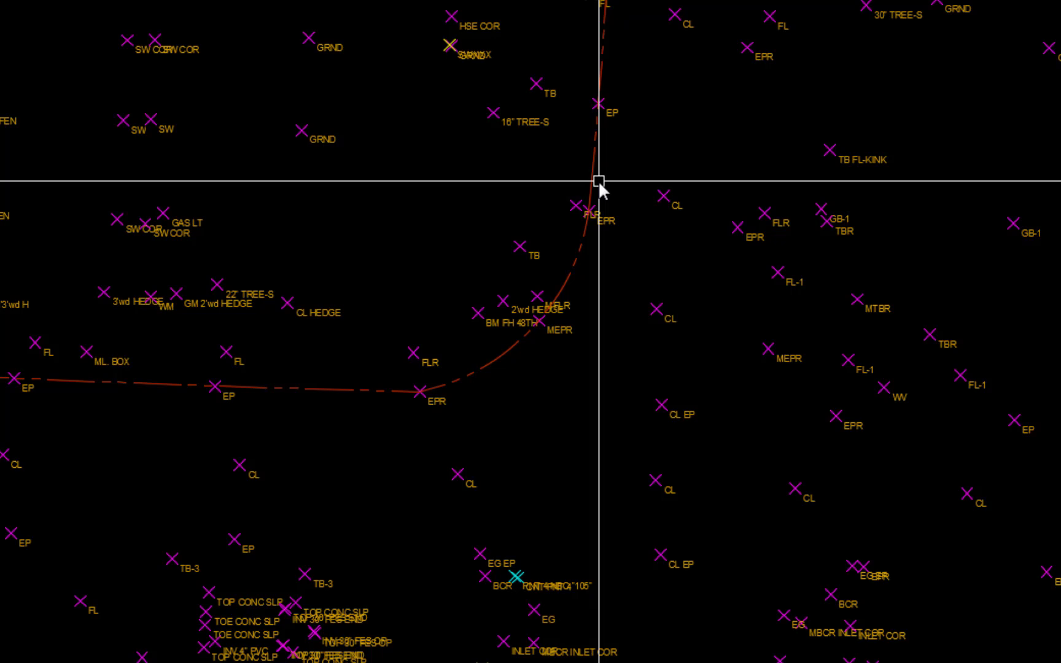
Step: Join the side street polyline, the corner arc and the main road polyline into one polyline with PEDIT
text(pe)
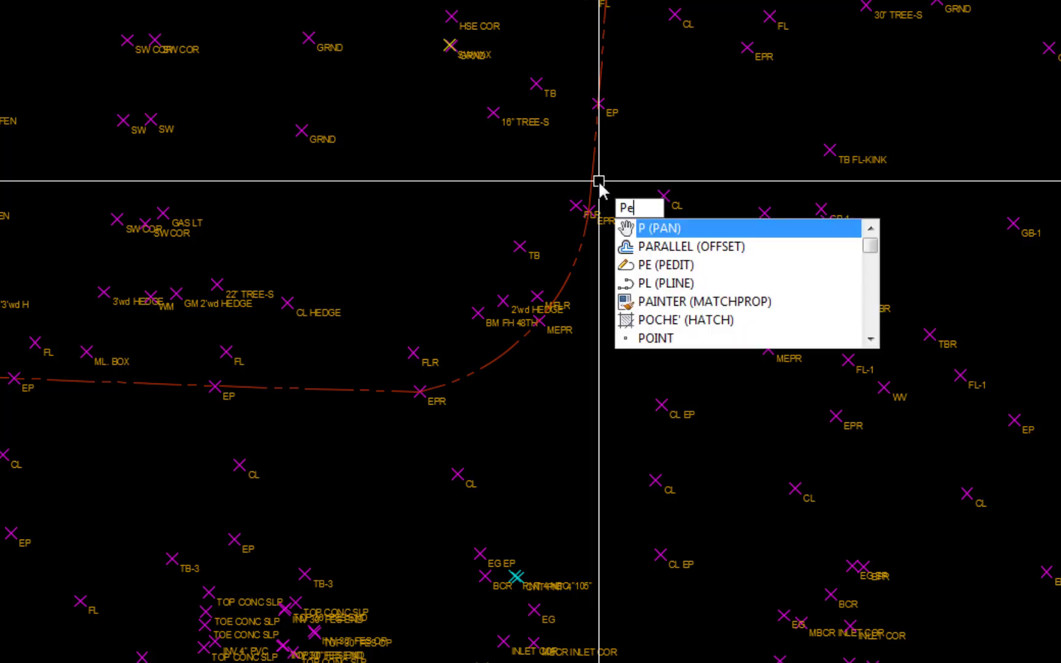
key(Return)
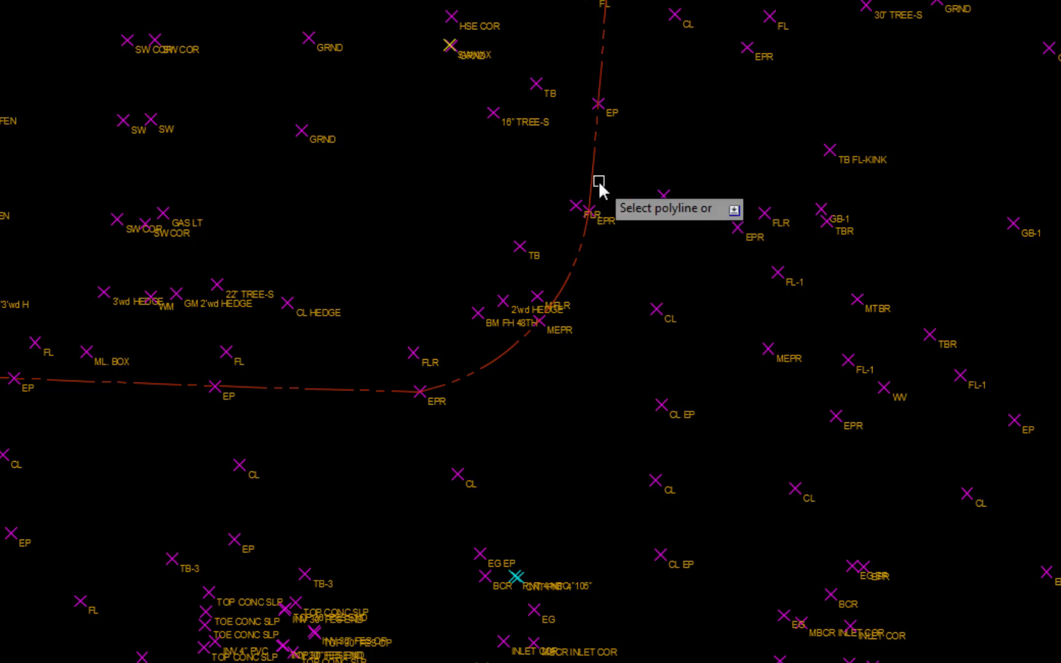
click(596, 148)
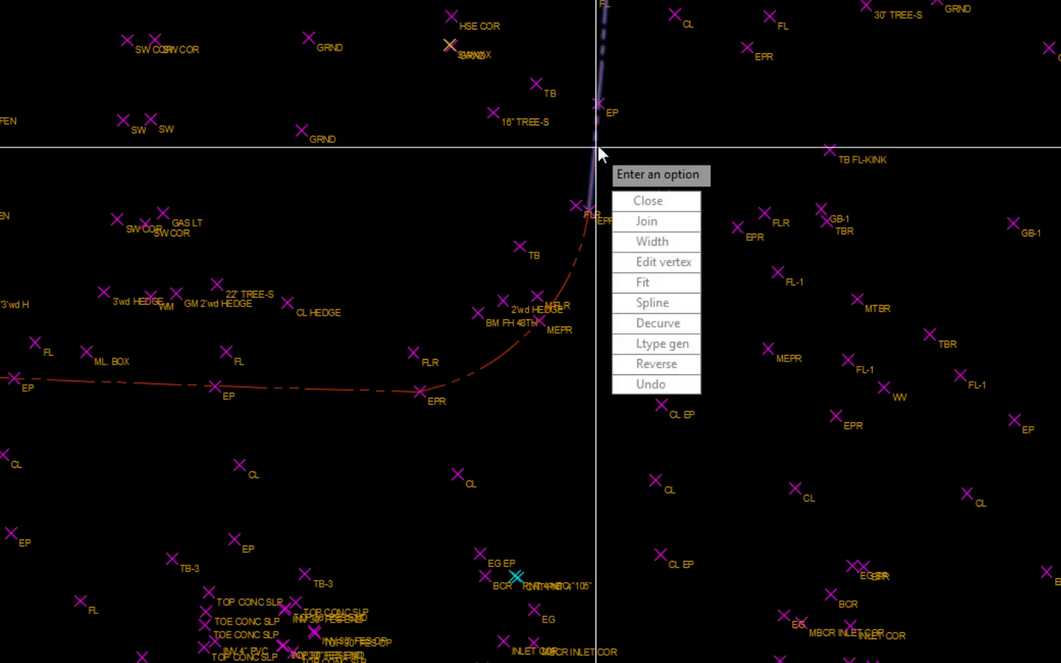
click(639, 225)
click(575, 250)
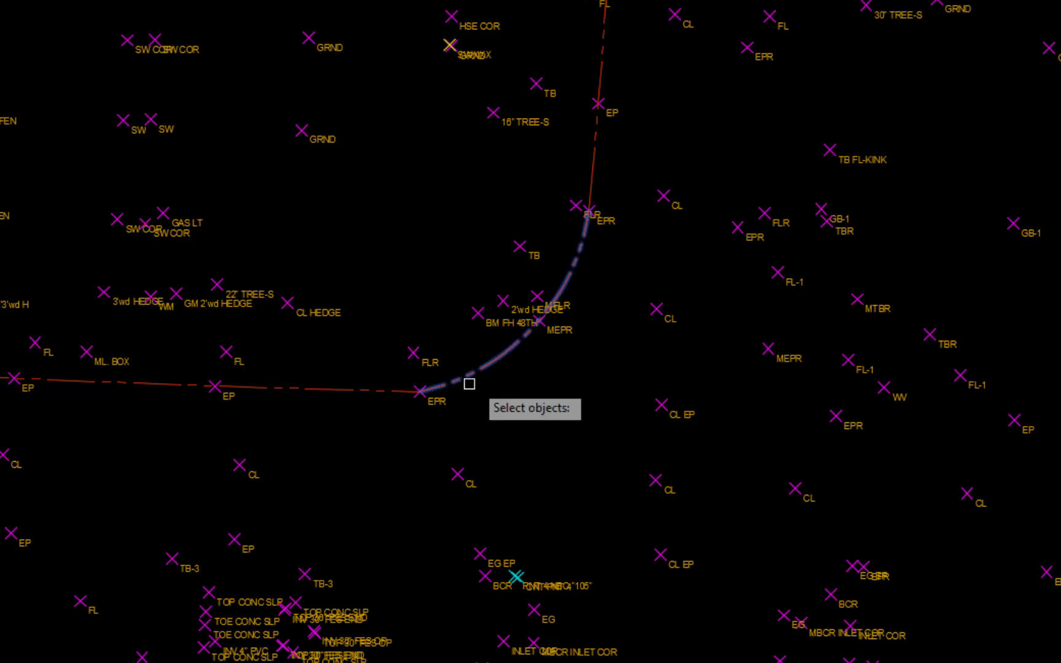
click(359, 389)
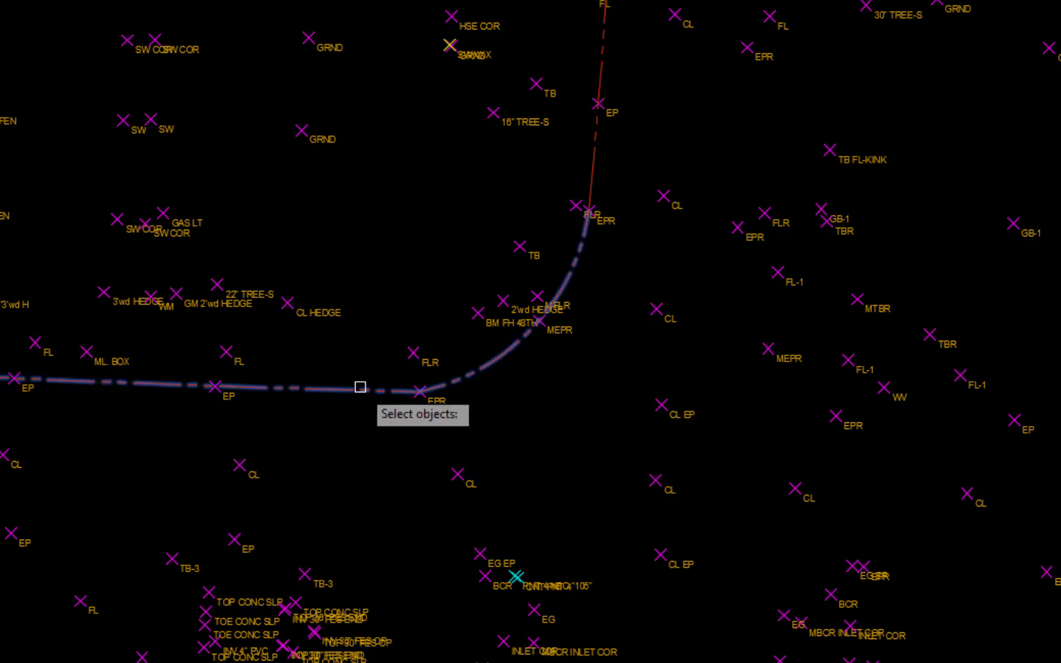
key(Return)
key(Return)
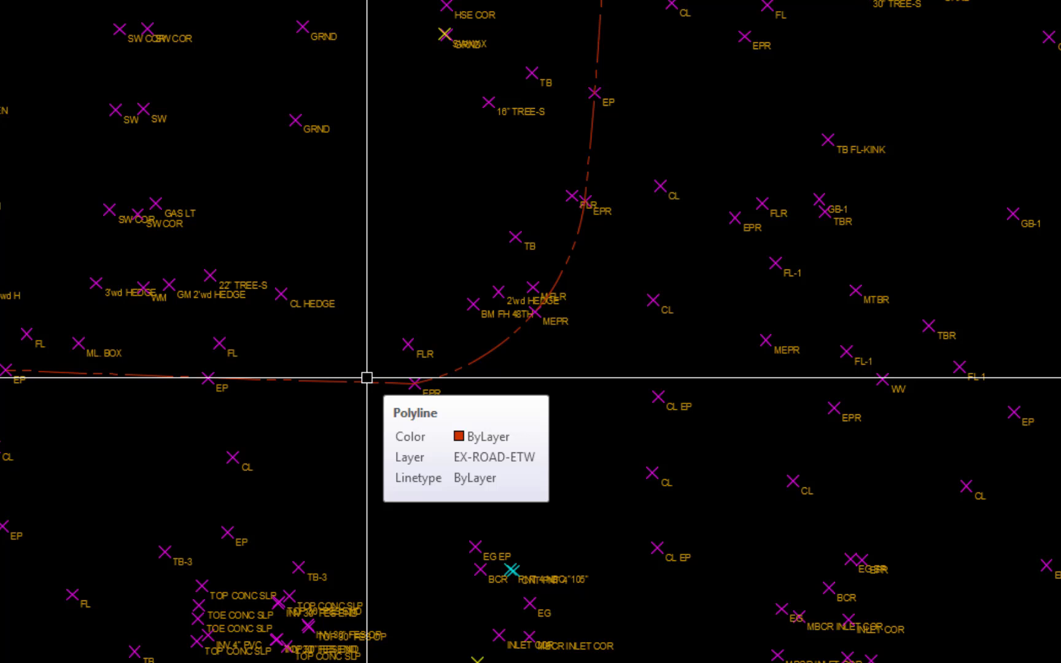
Step: Set the joined edge-of-pavement polyline's linetype generation to Disabled
click(366, 377)
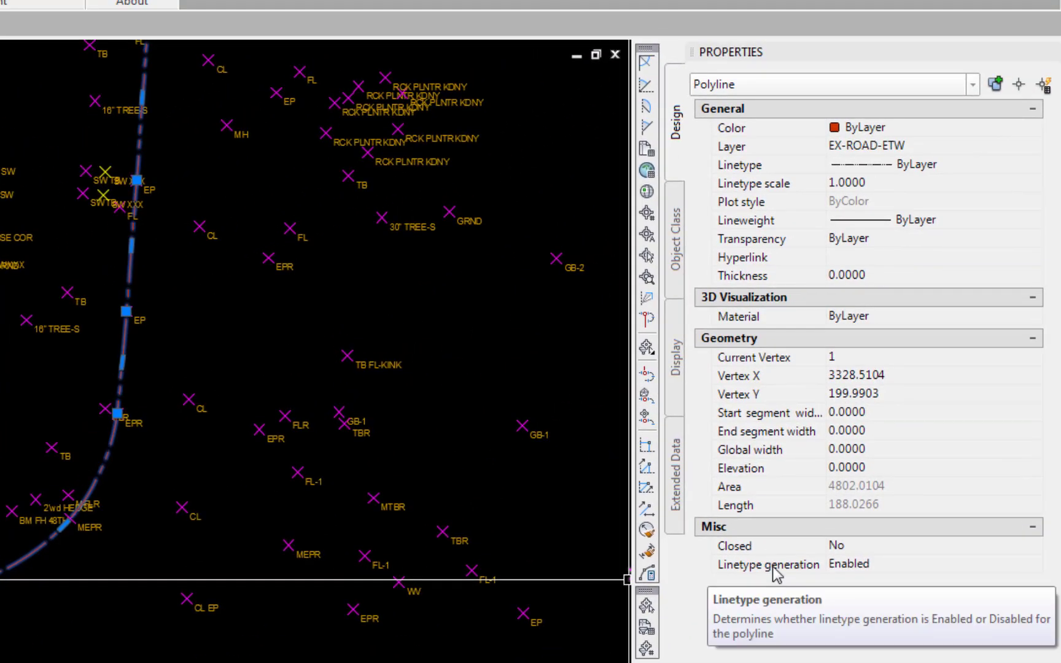
double_click(790, 564)
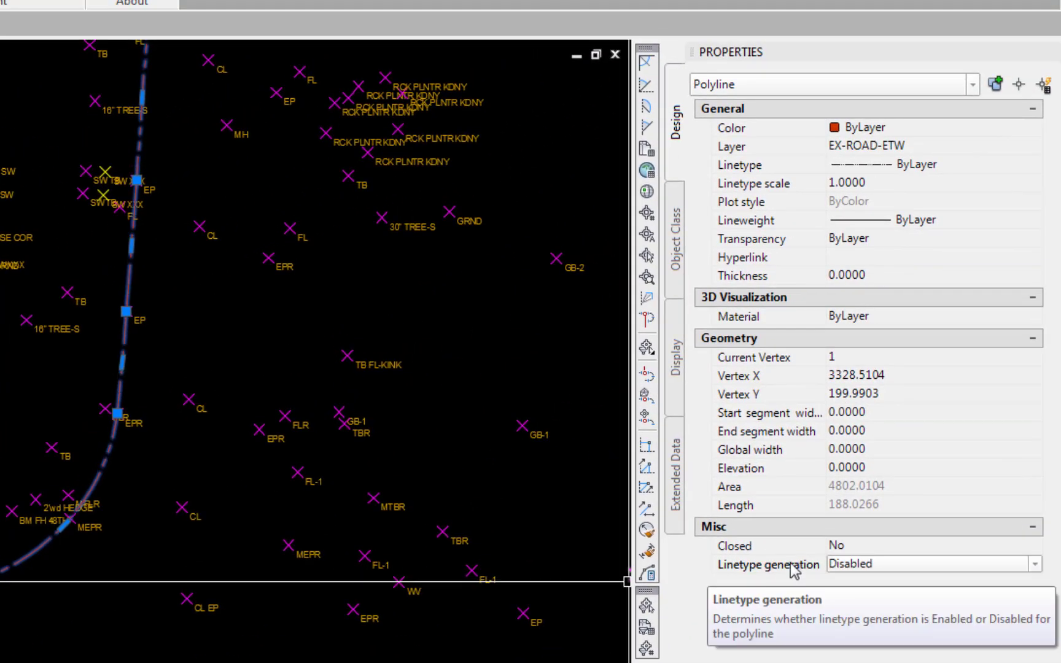
click(1035, 564)
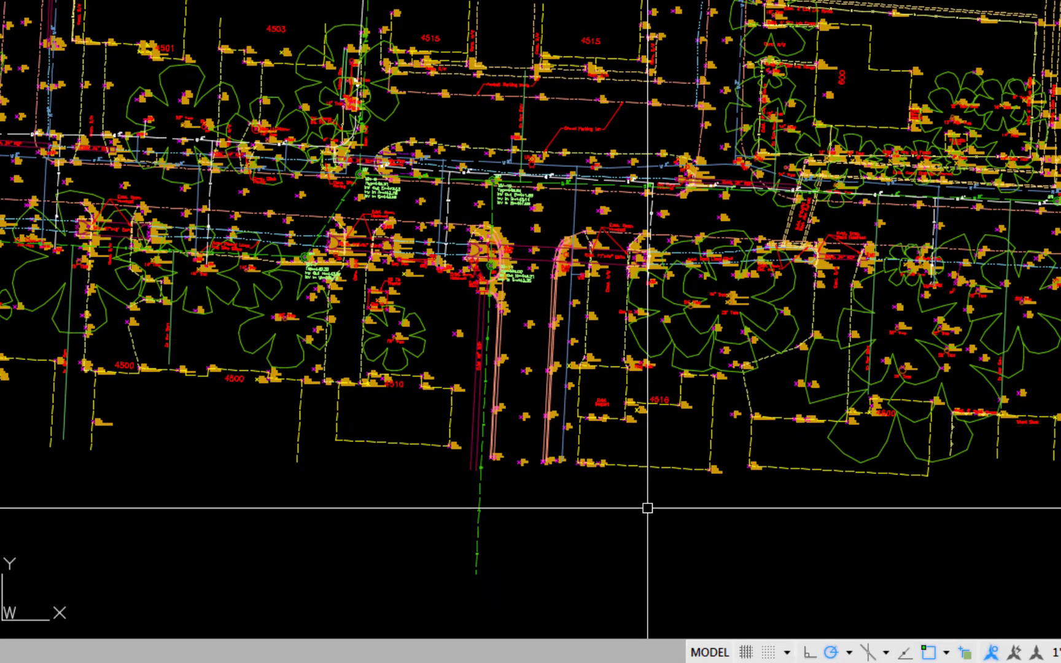
Step: Freeze the five survey point layers from C3D-SURV through C3D-SURV-Txt
text(LA)
key(Return)
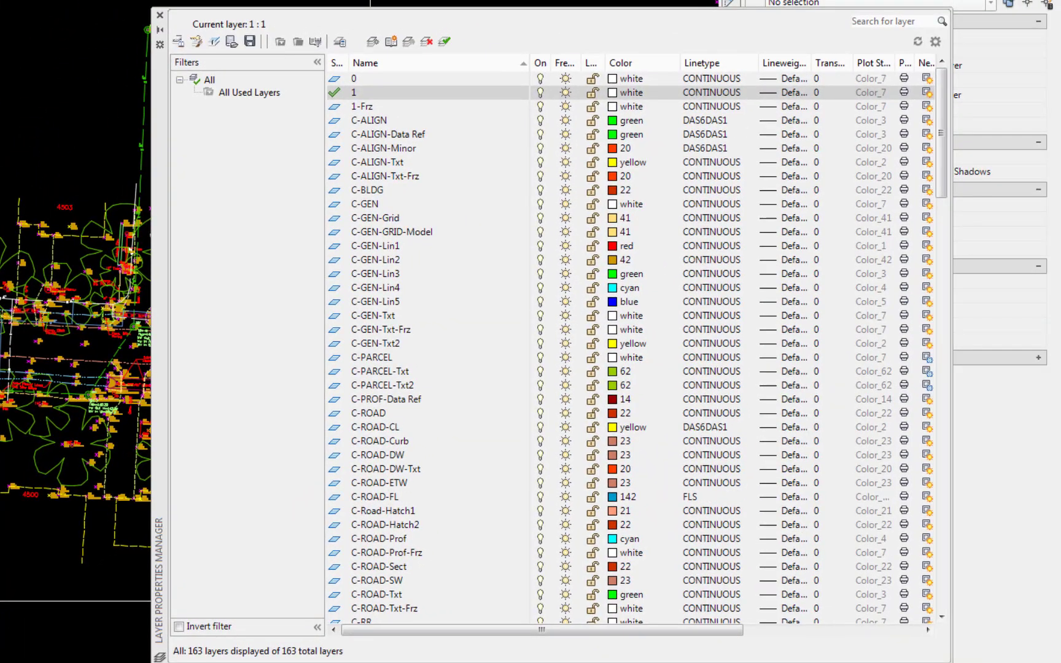
drag(942, 121, 949, 415)
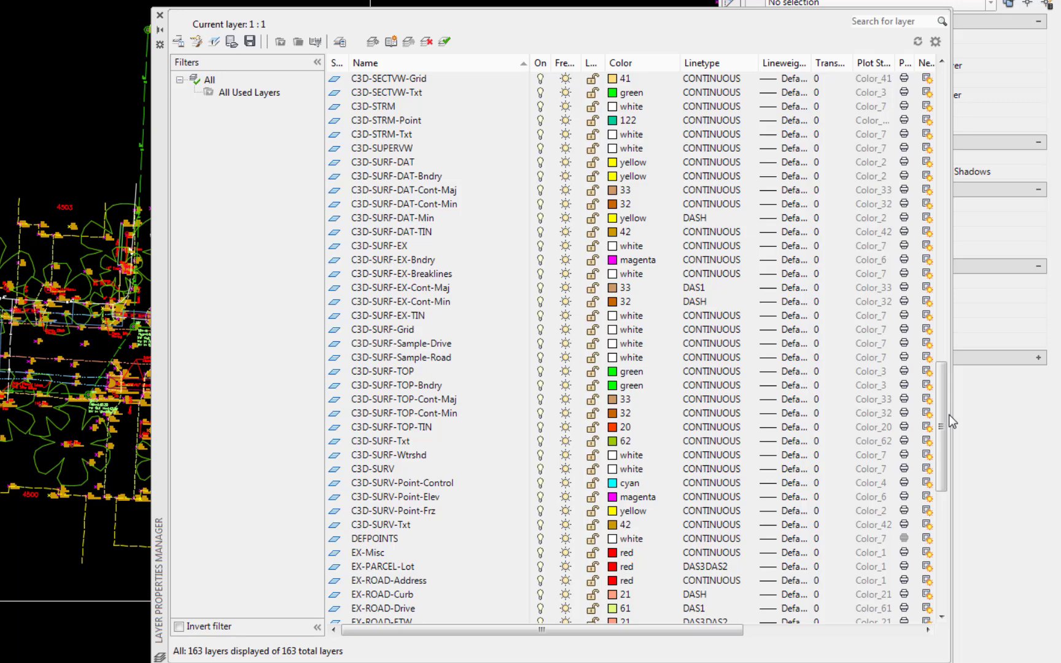
click(376, 469)
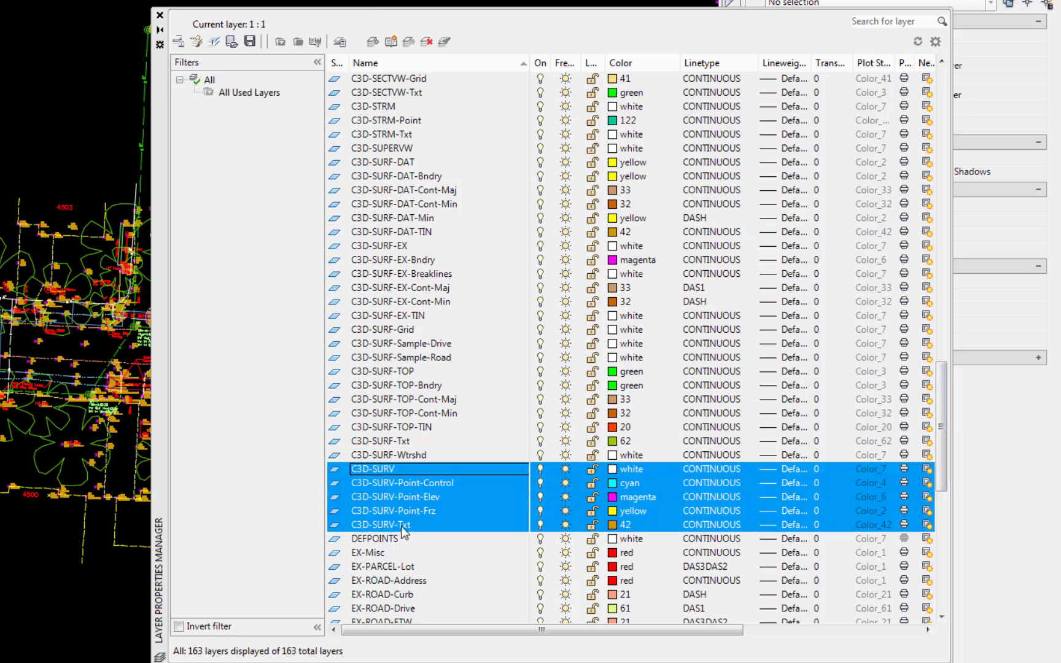
shift+click(382, 526)
click(566, 524)
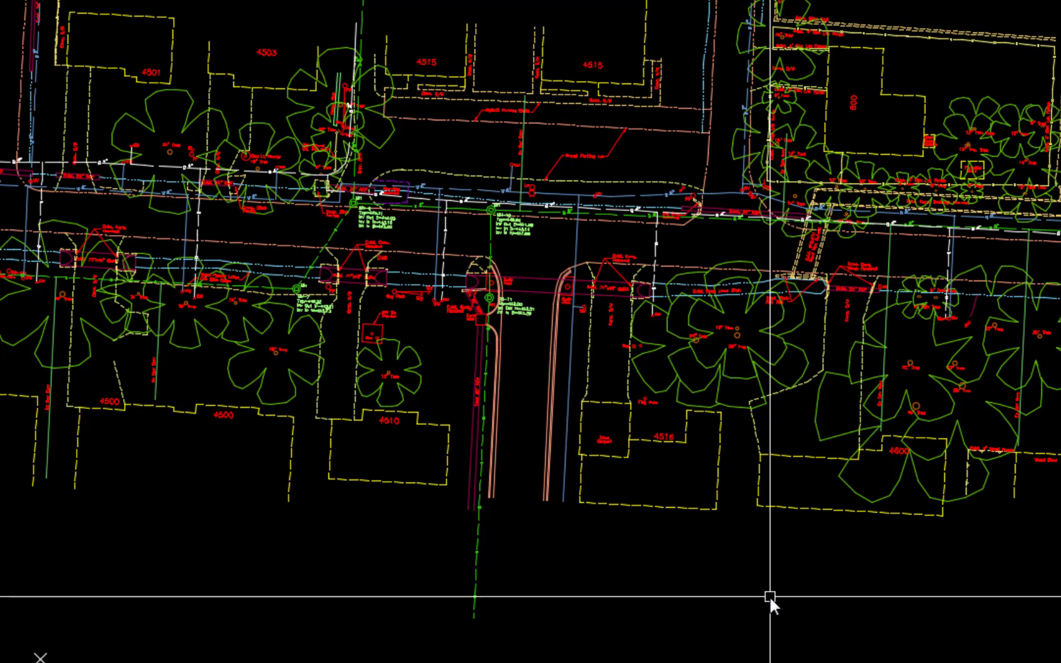
Step: Start a Write Block export and set its destination file to Exist Topo.dwg in the Temp Drawings - Design folder
text(z)
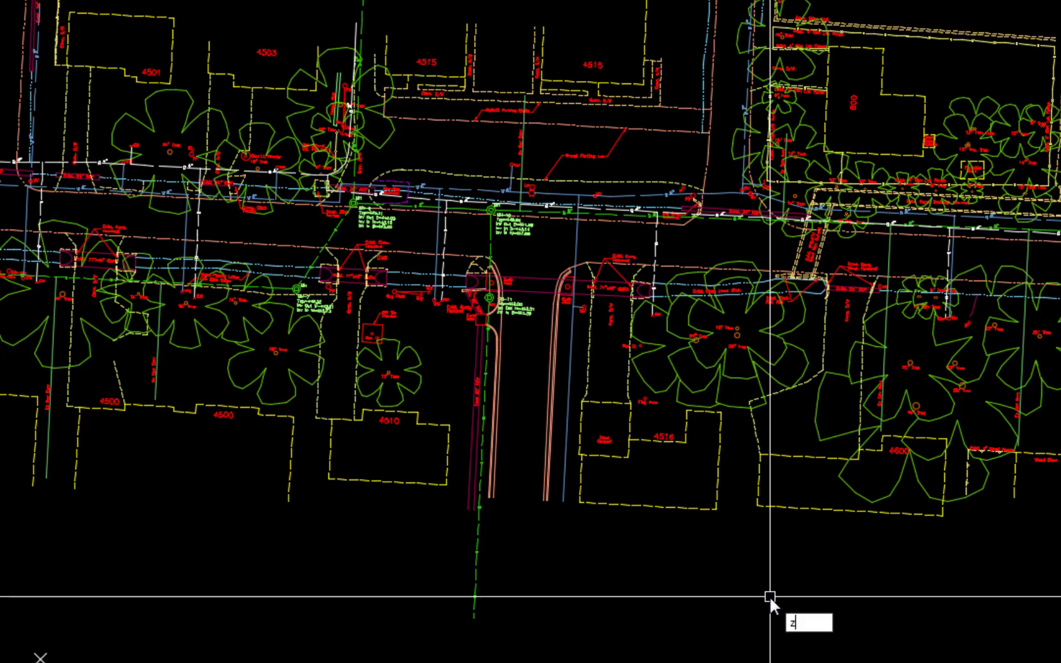
key(Return)
text(e)
key(Return)
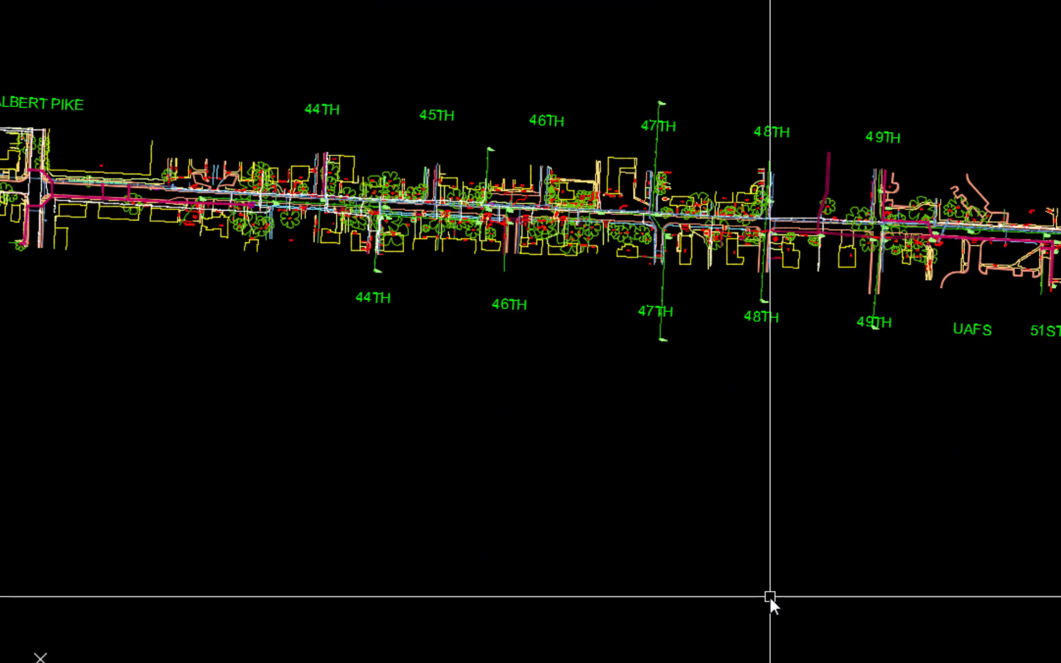
text(wb)
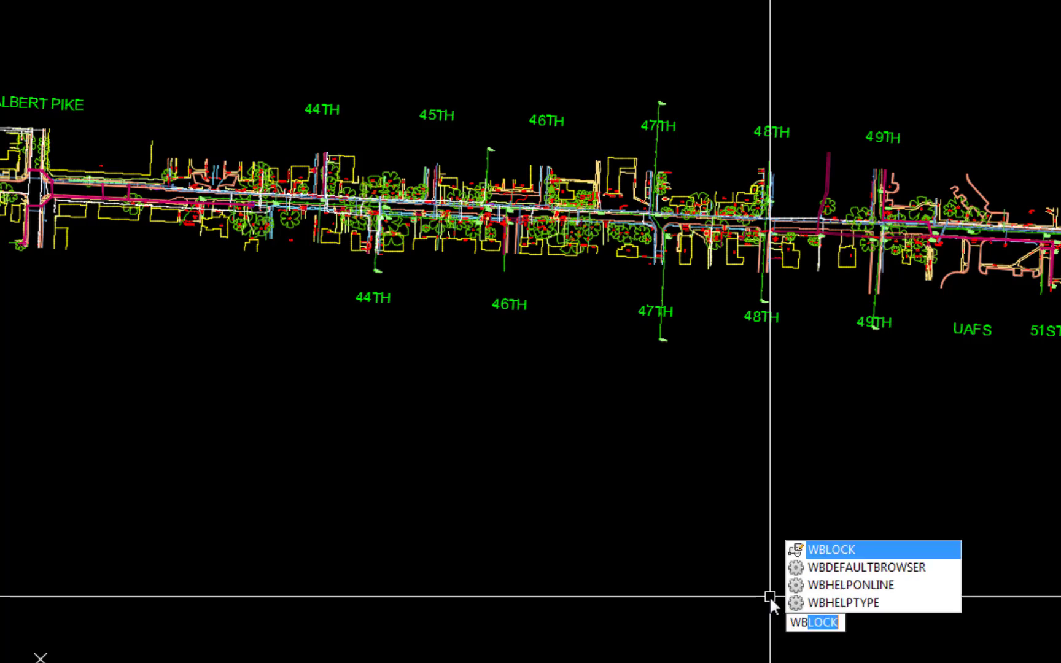
key(Return)
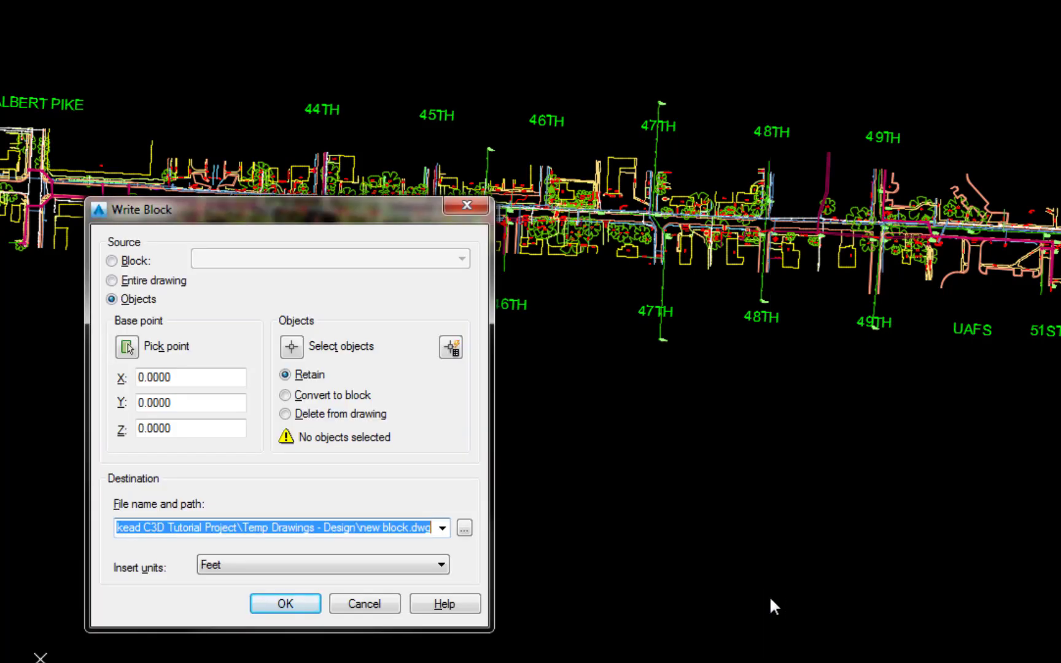
click(464, 528)
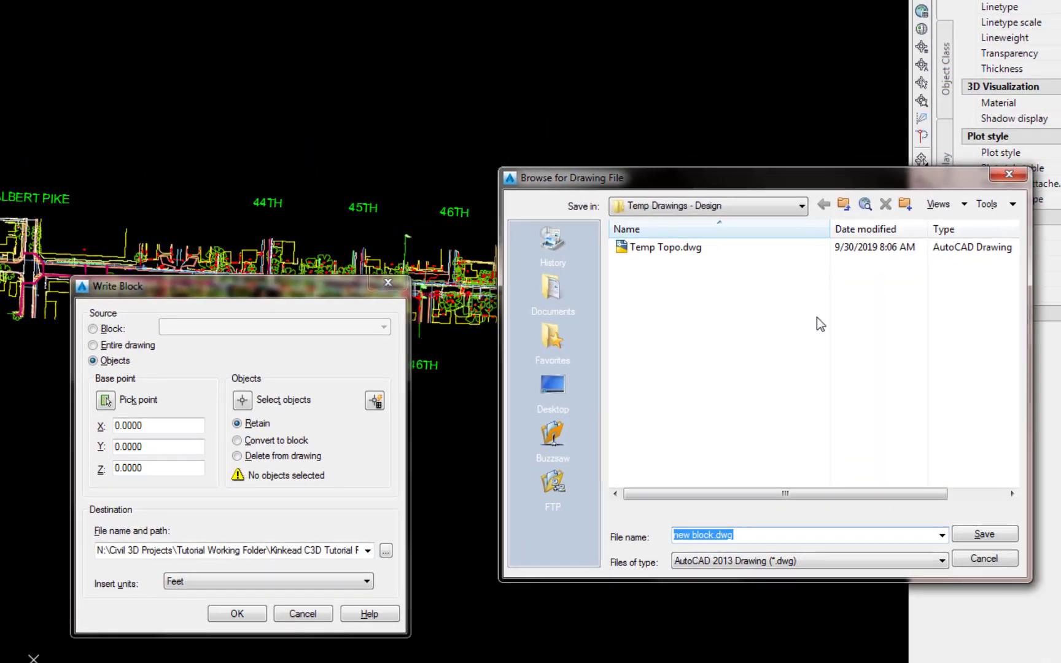
click(843, 204)
double_click(718, 339)
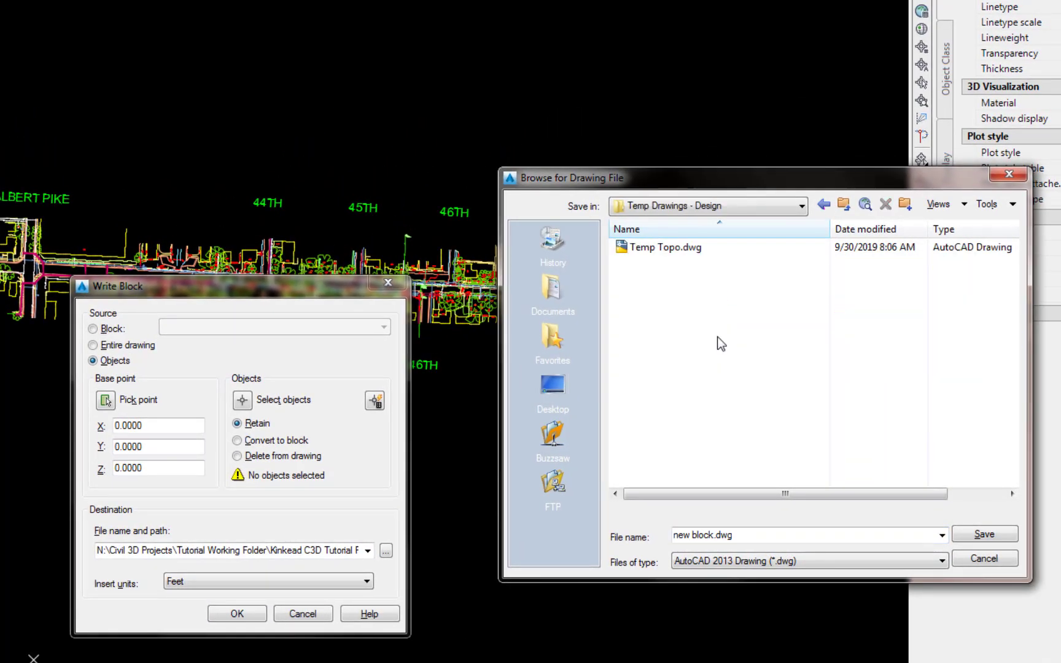
key(alt+n)
text(Ex)
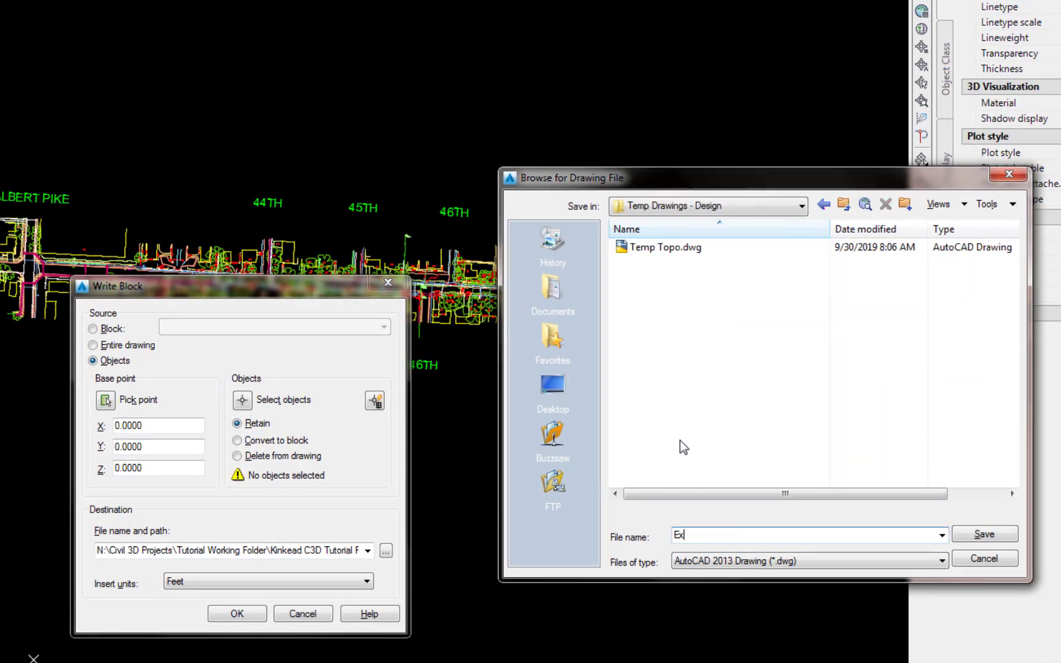
text(ist Topo.dwg)
click(982, 538)
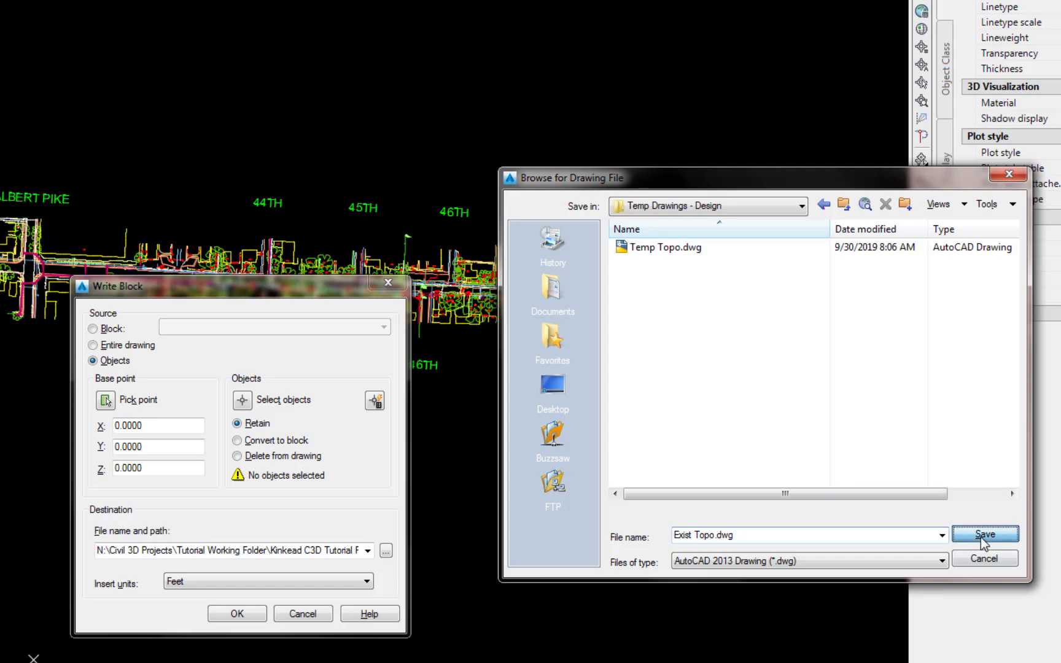
Step: Select all the visible topo objects from Albert Pike to 51st and write them to the file without AutoCAD Map information
click(244, 400)
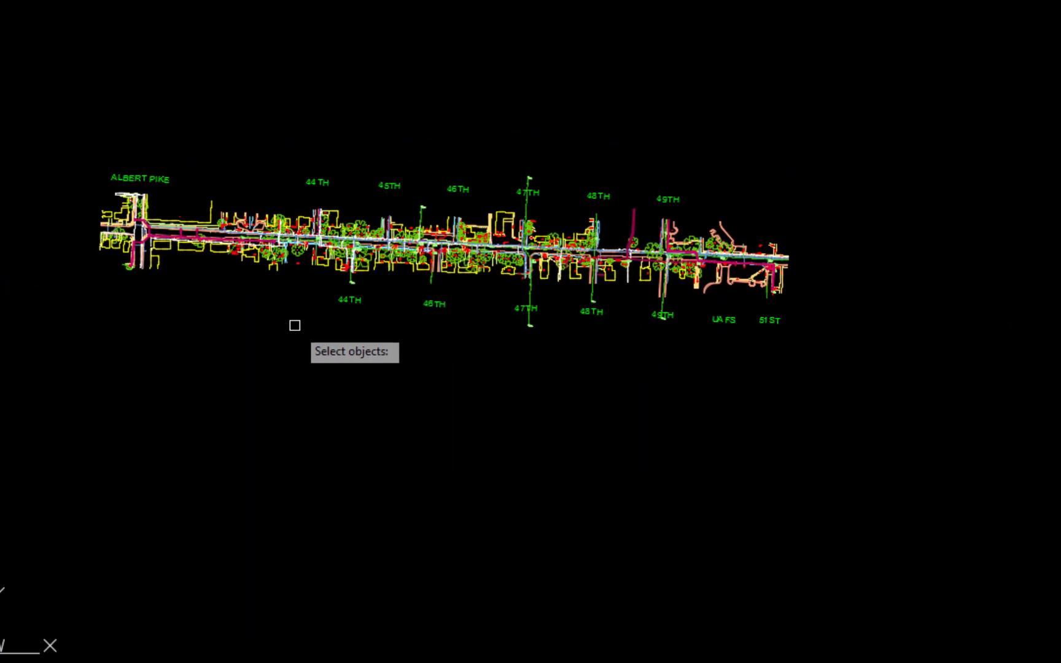
click(92, 409)
click(877, 134)
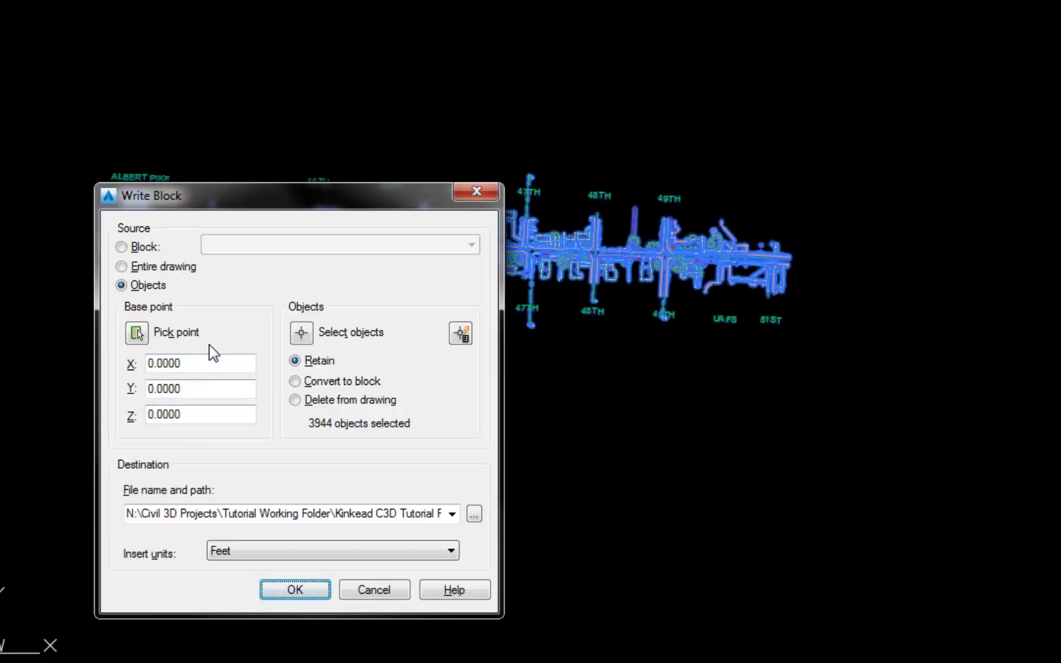
click(308, 593)
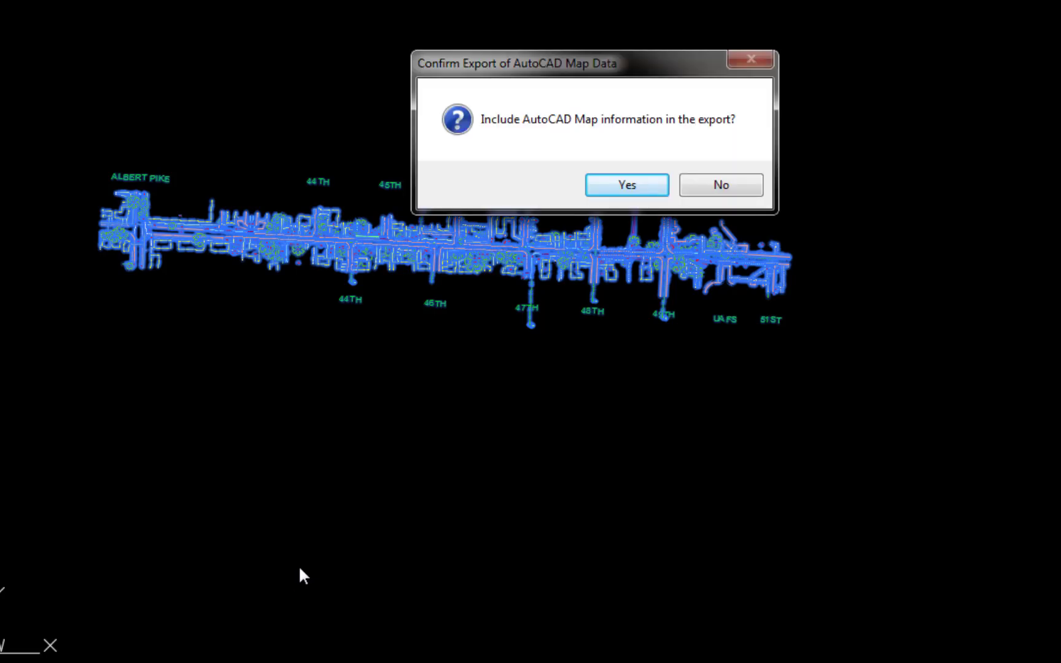
click(730, 187)
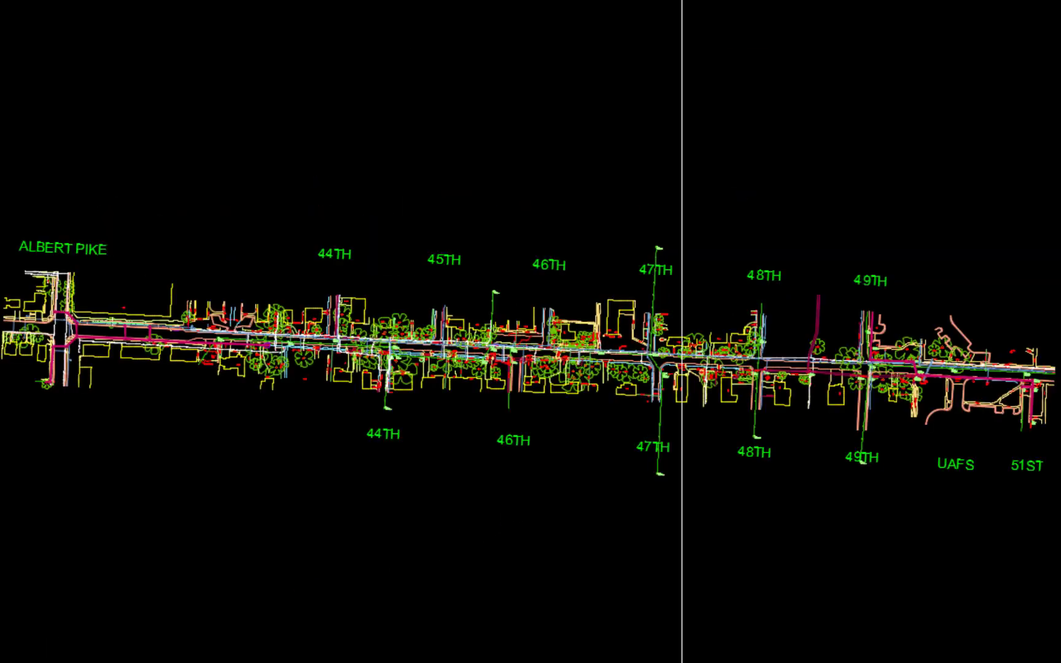